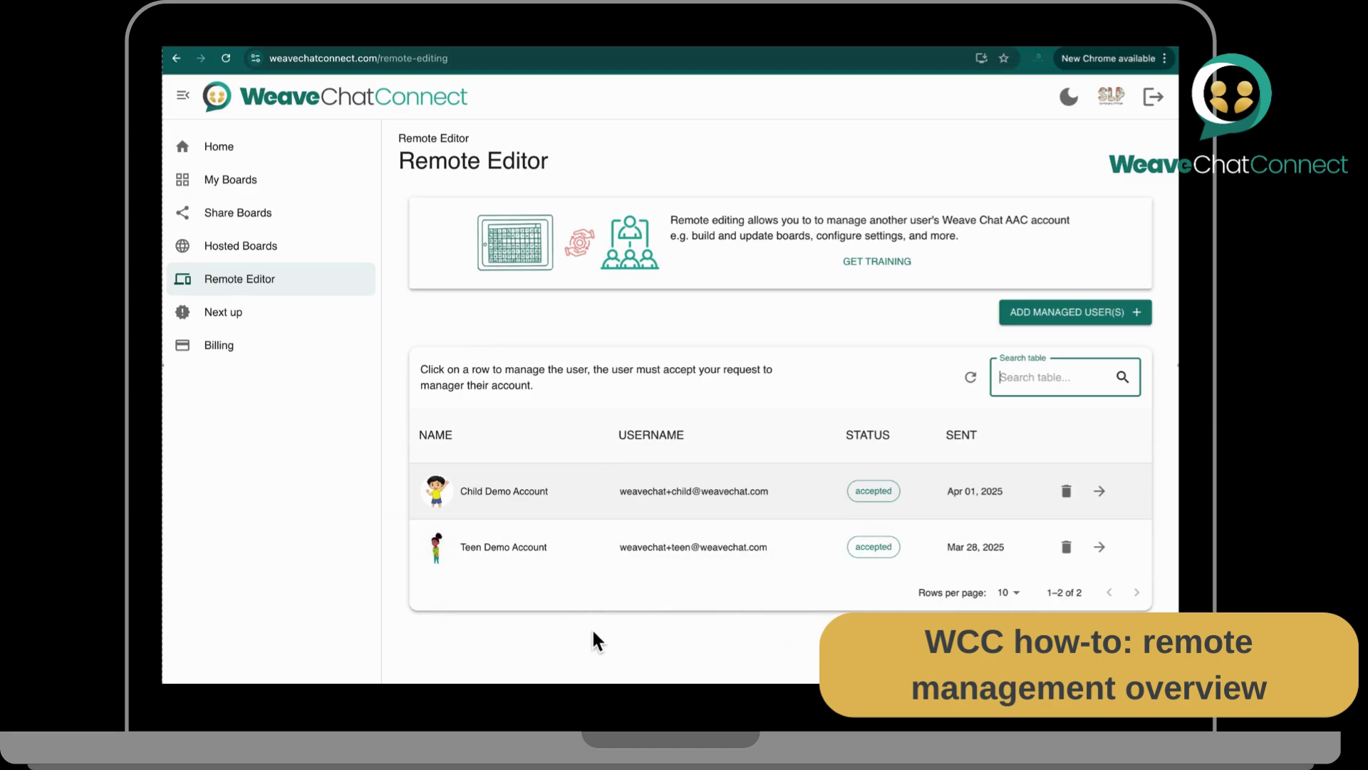
# Step: Open Child Demo Account in Remote Editor and view its User's boards list
pyautogui.click(576, 491)
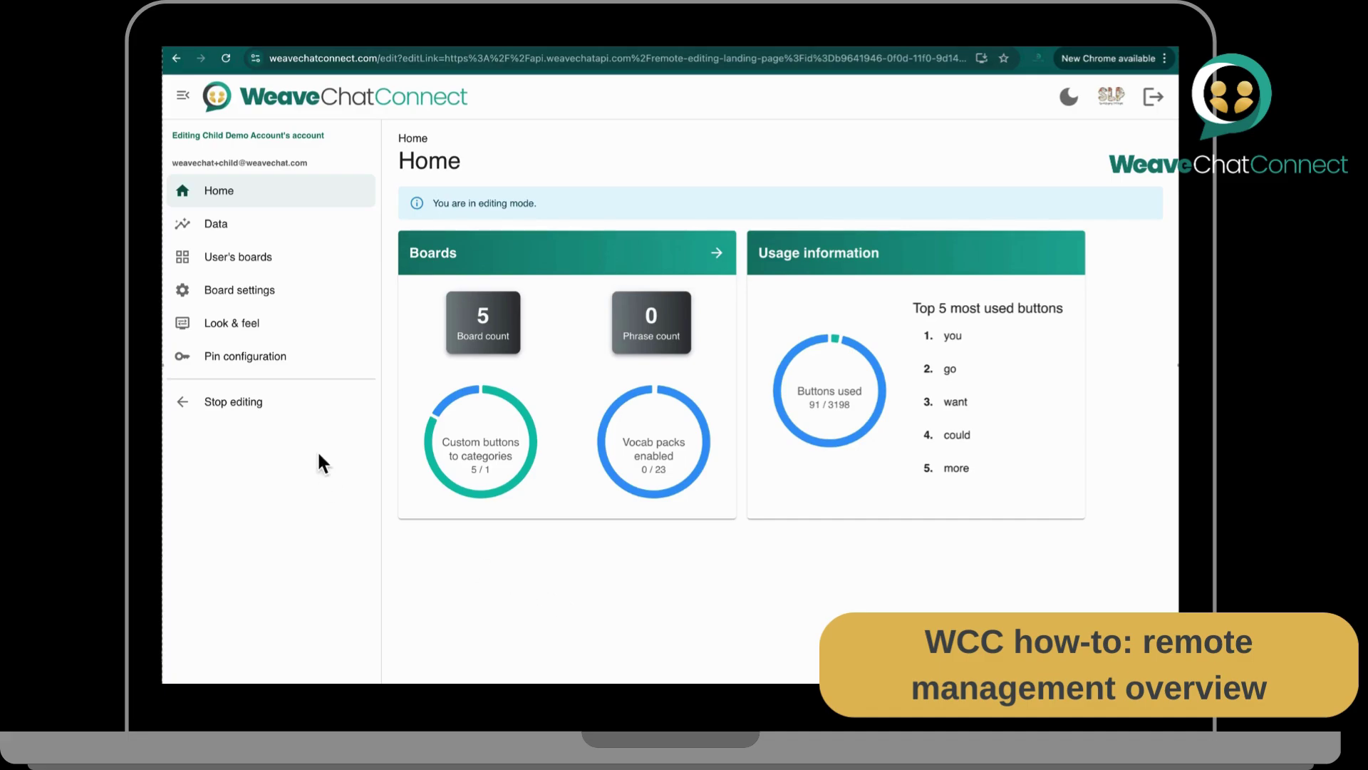
pyautogui.moveTo(334, 135); pyautogui.dragTo(181, 143)
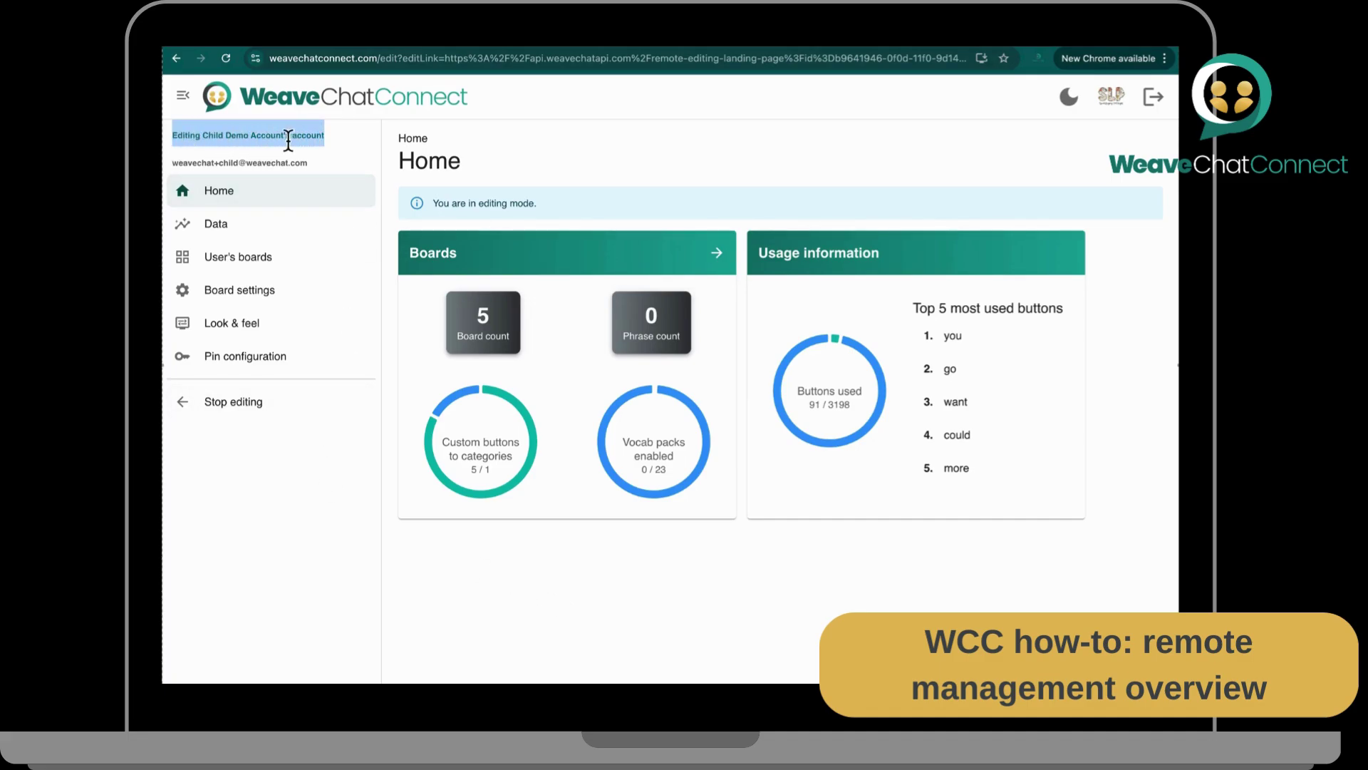
pyautogui.click(509, 147)
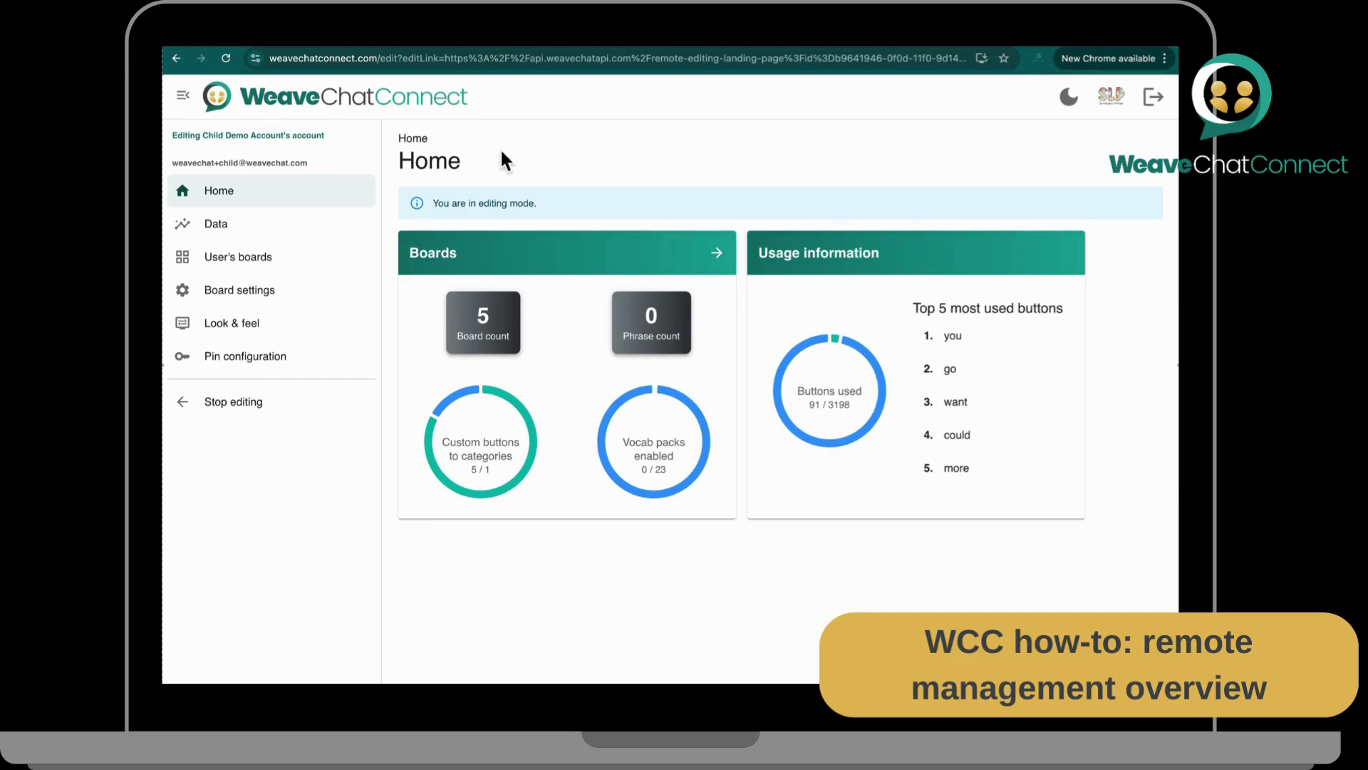
pyautogui.click(271, 258)
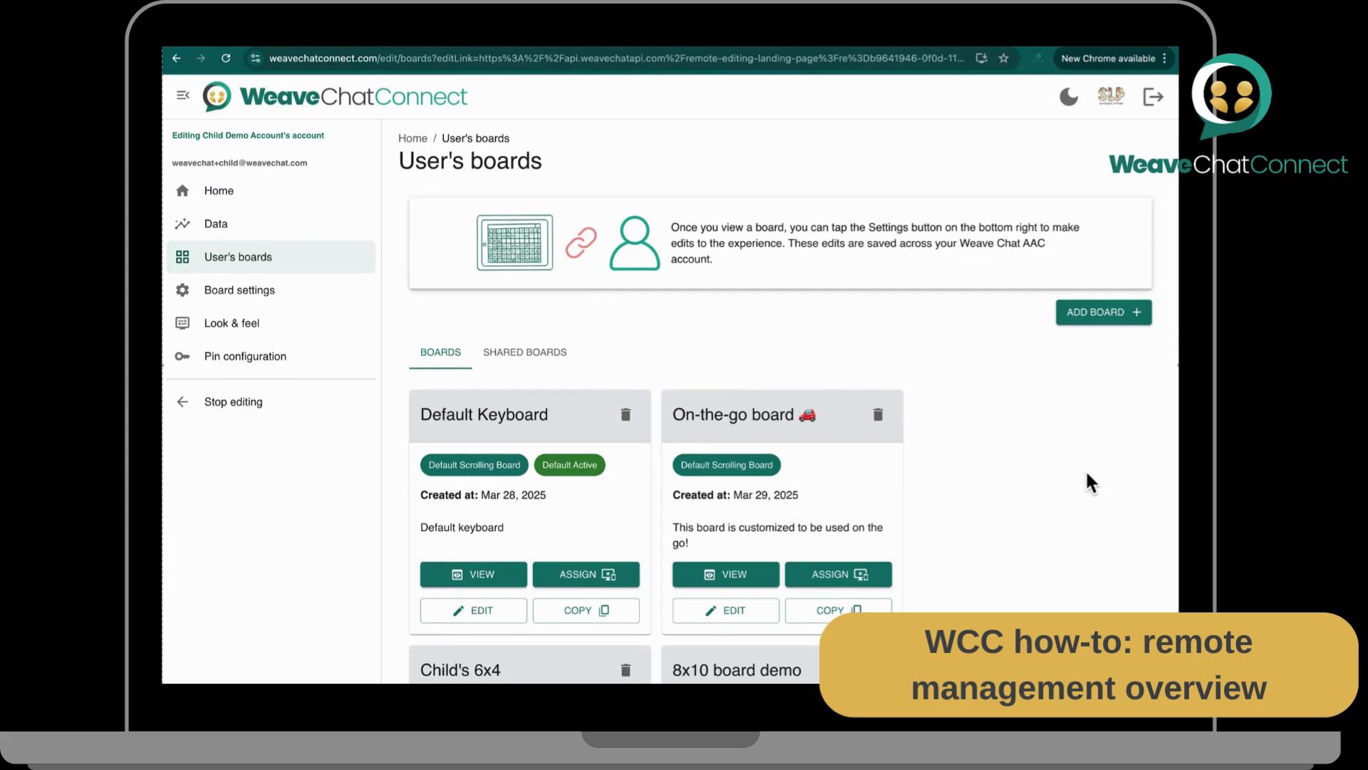
pyautogui.scroll(-4, 1087, 472)
pyautogui.scroll(-3, 1084, 468)
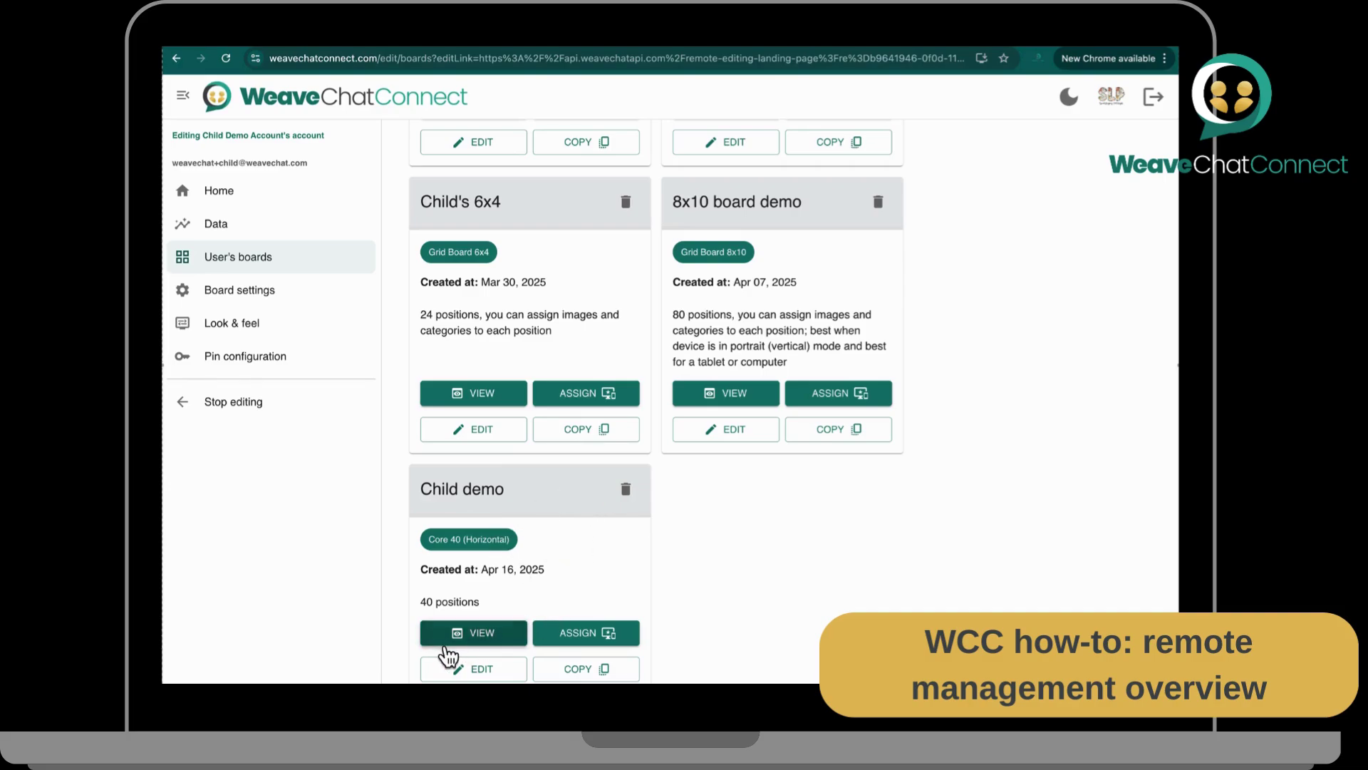
pyautogui.click(487, 635)
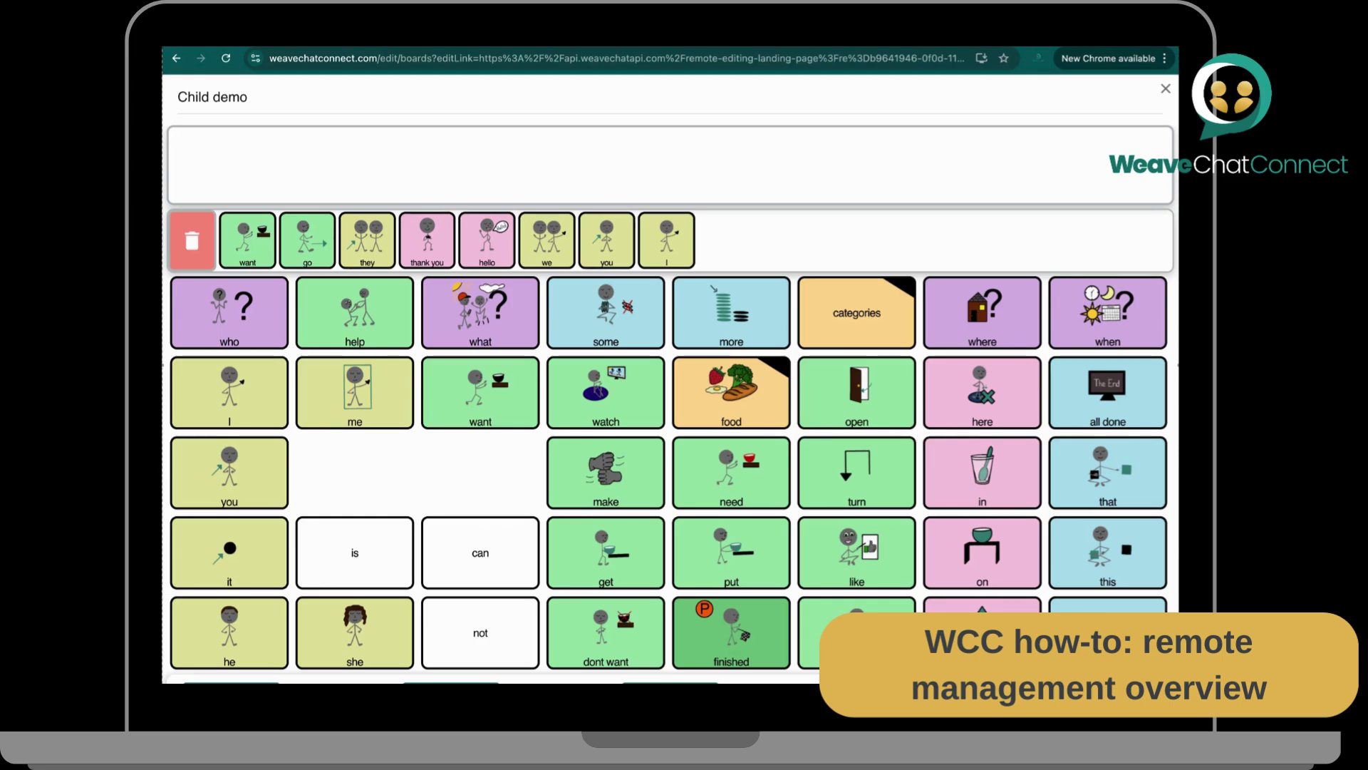
pyautogui.click(1166, 90)
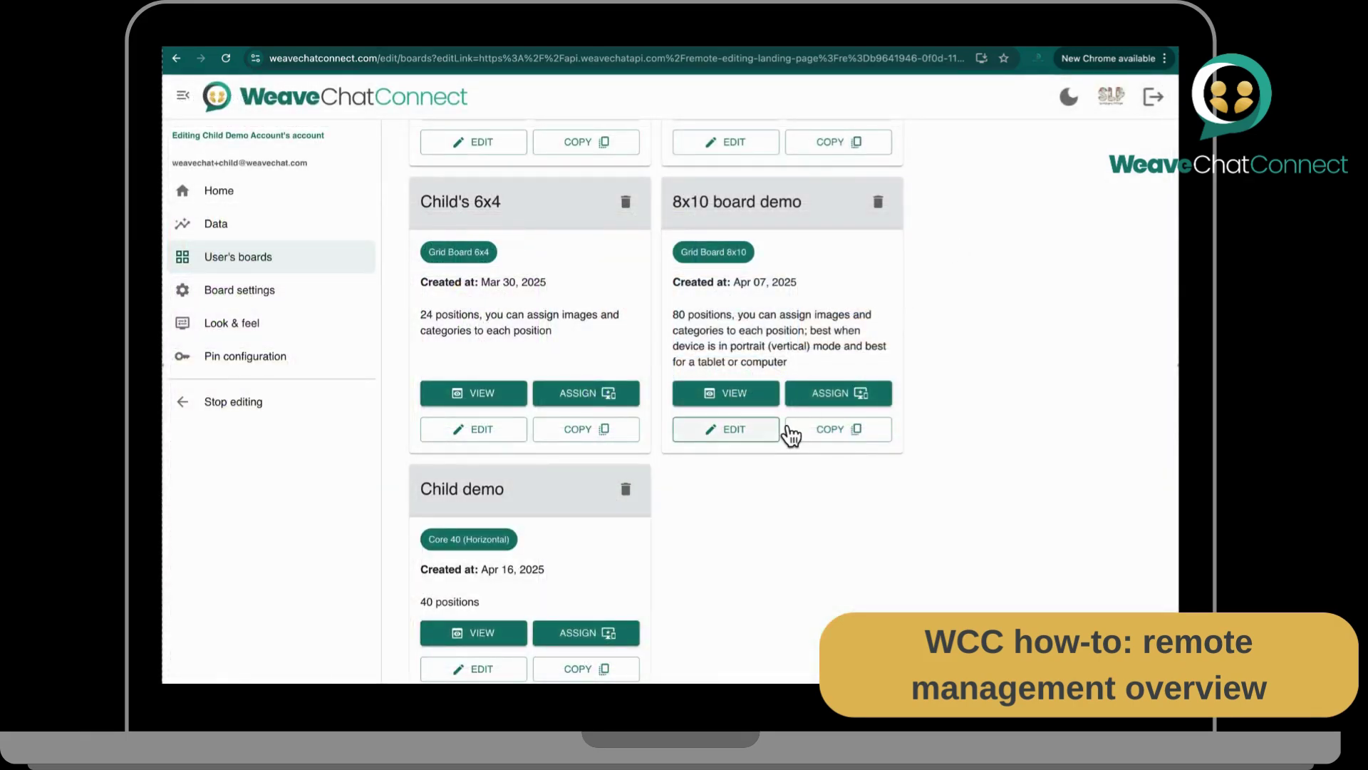
# Step: Edit the Child demo board and hide its she, not and dont want tiles
pyautogui.click(481, 670)
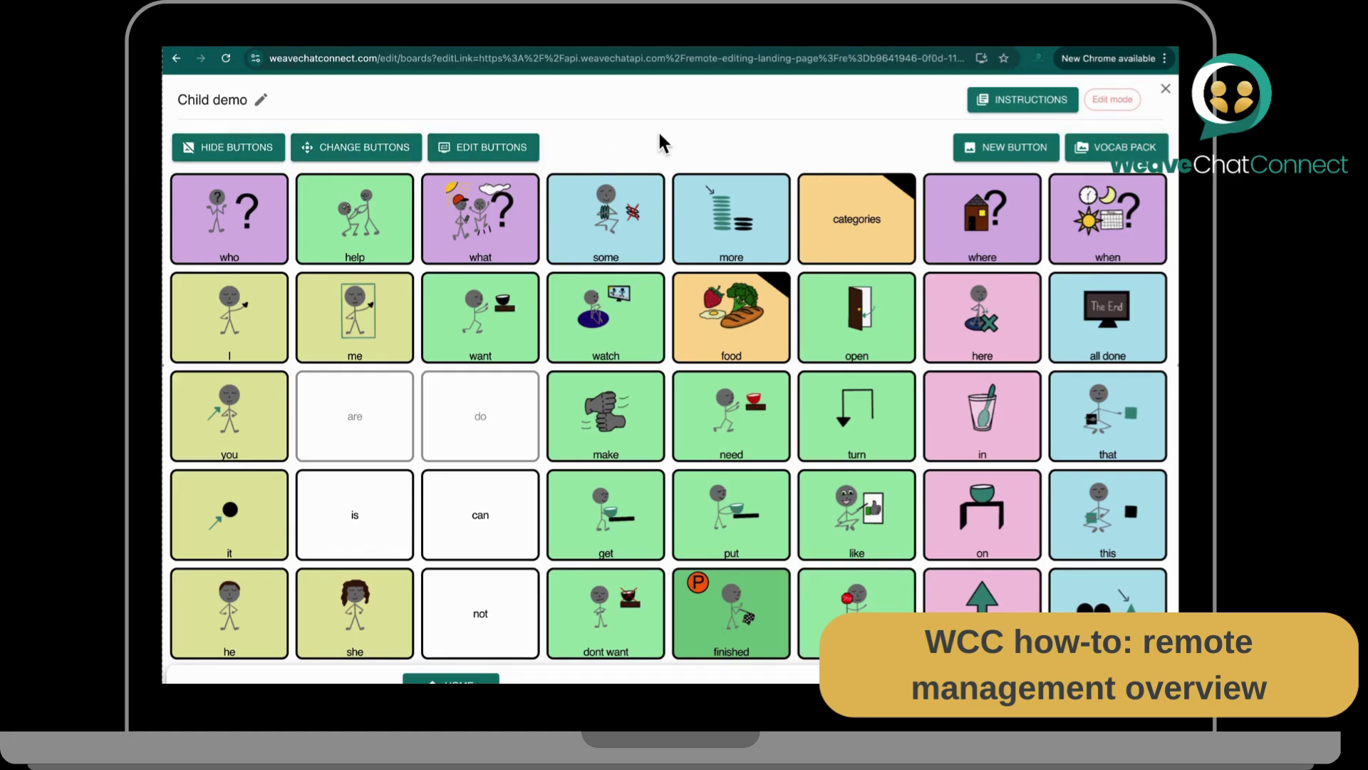
pyautogui.click(238, 150)
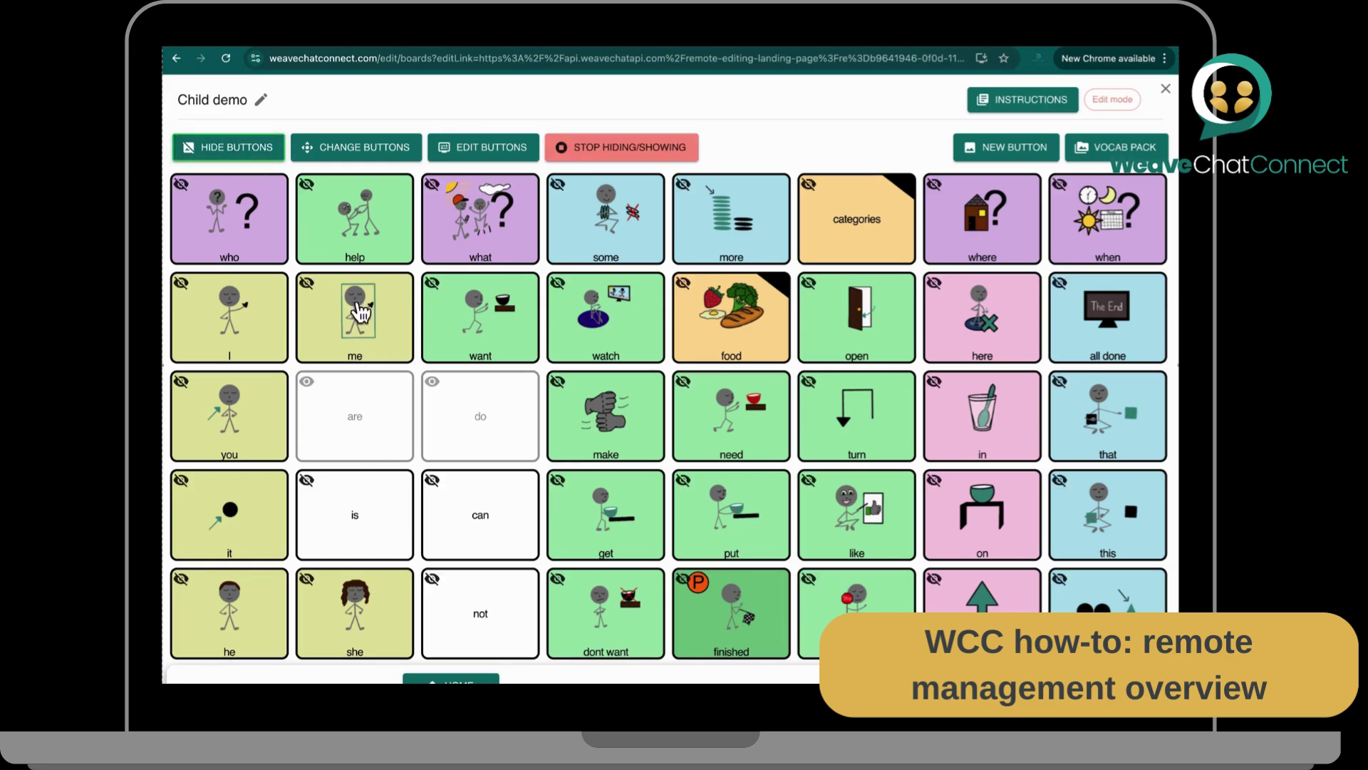
pyautogui.click(366, 610)
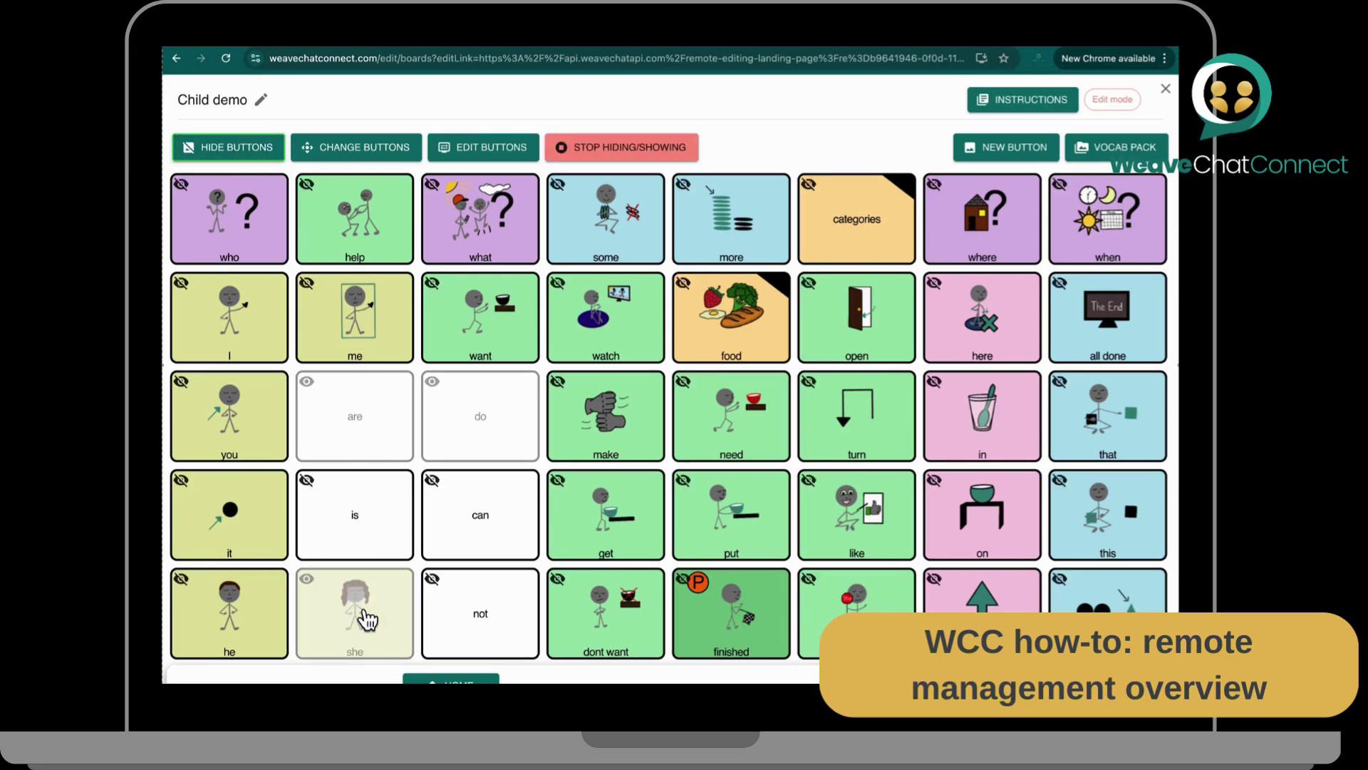
pyautogui.click(484, 640)
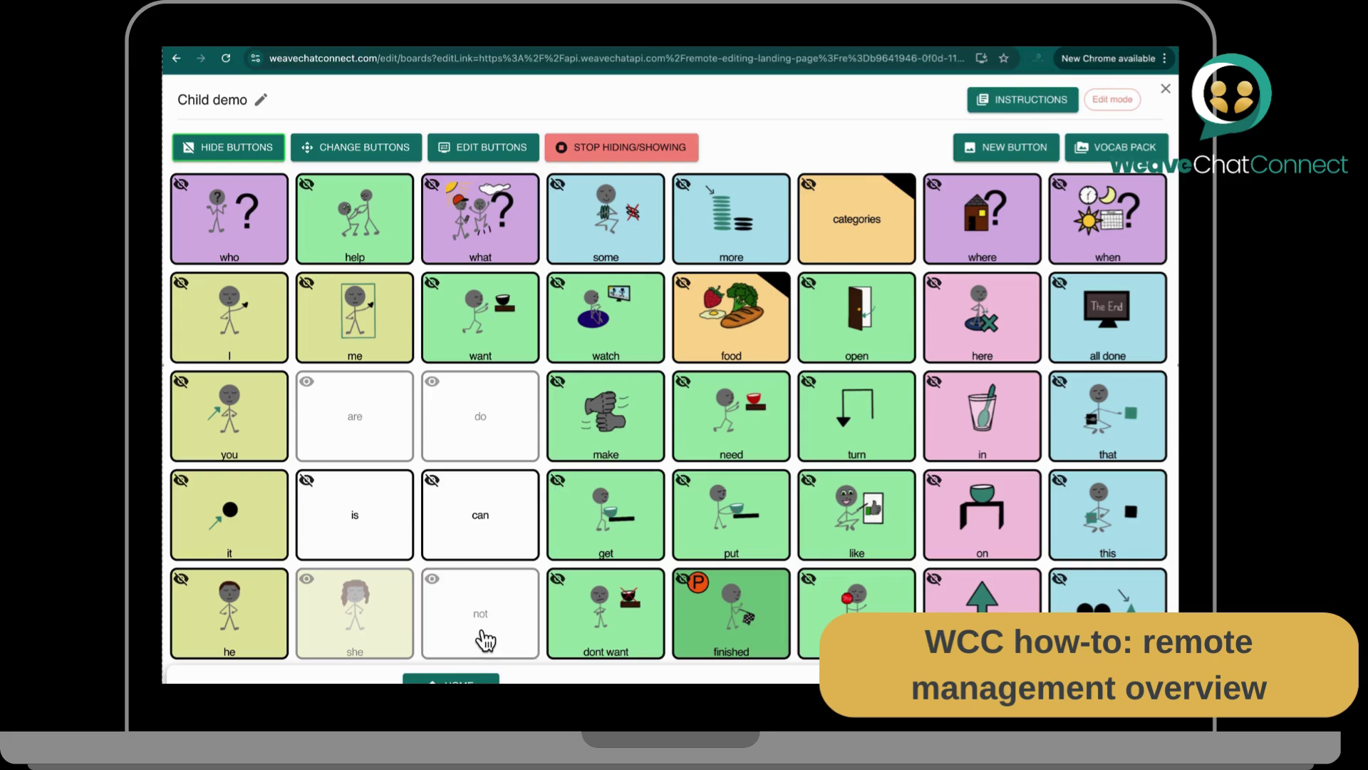
pyautogui.click(583, 634)
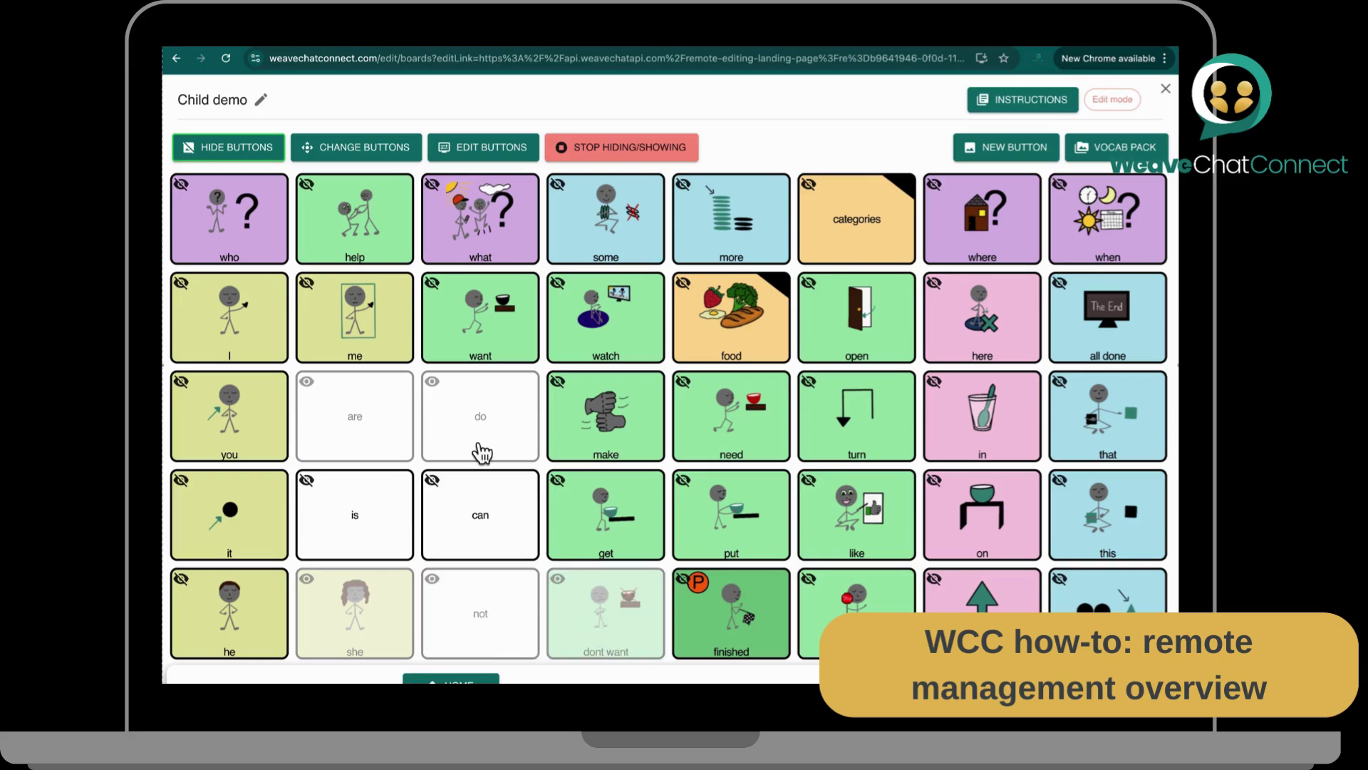
pyautogui.click(591, 151)
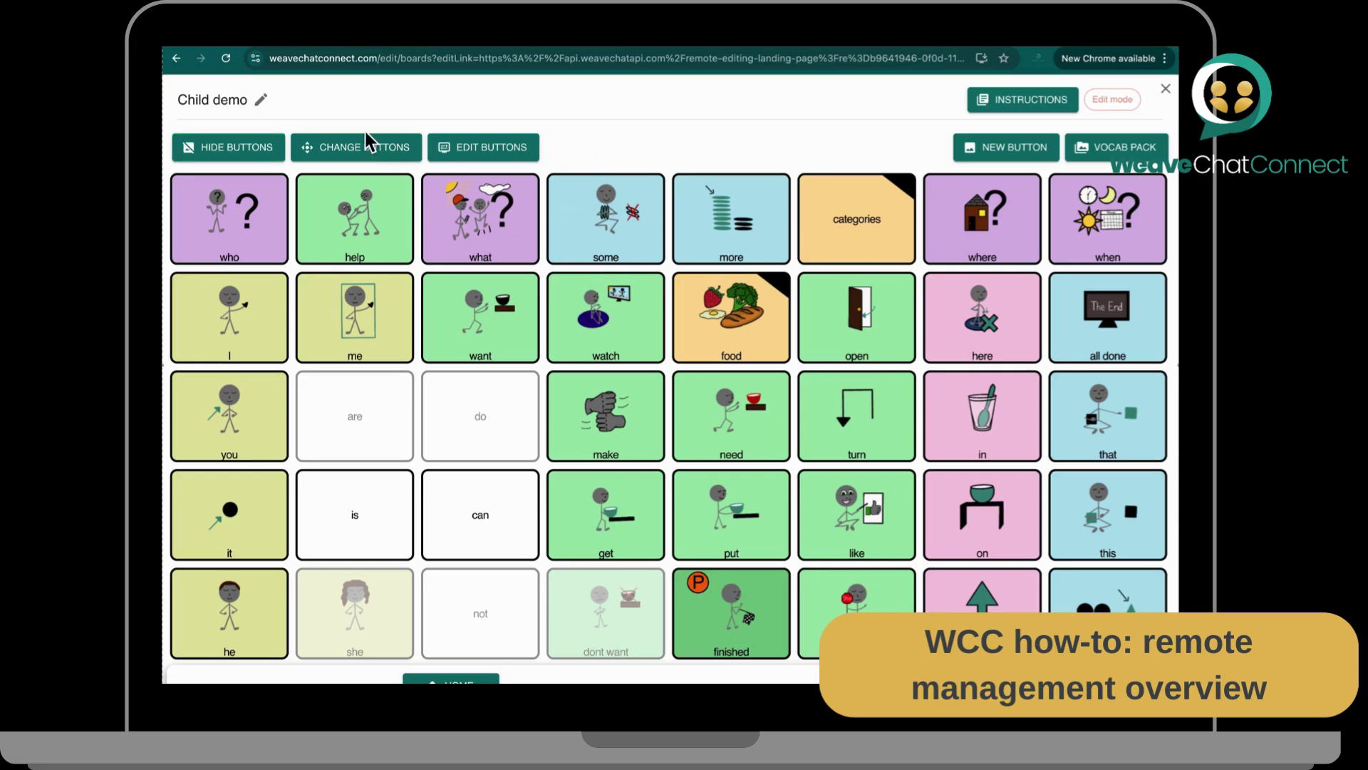
# Step: Swap the some tile for the feelings category found by searching 'feeli'
pyautogui.click(378, 156)
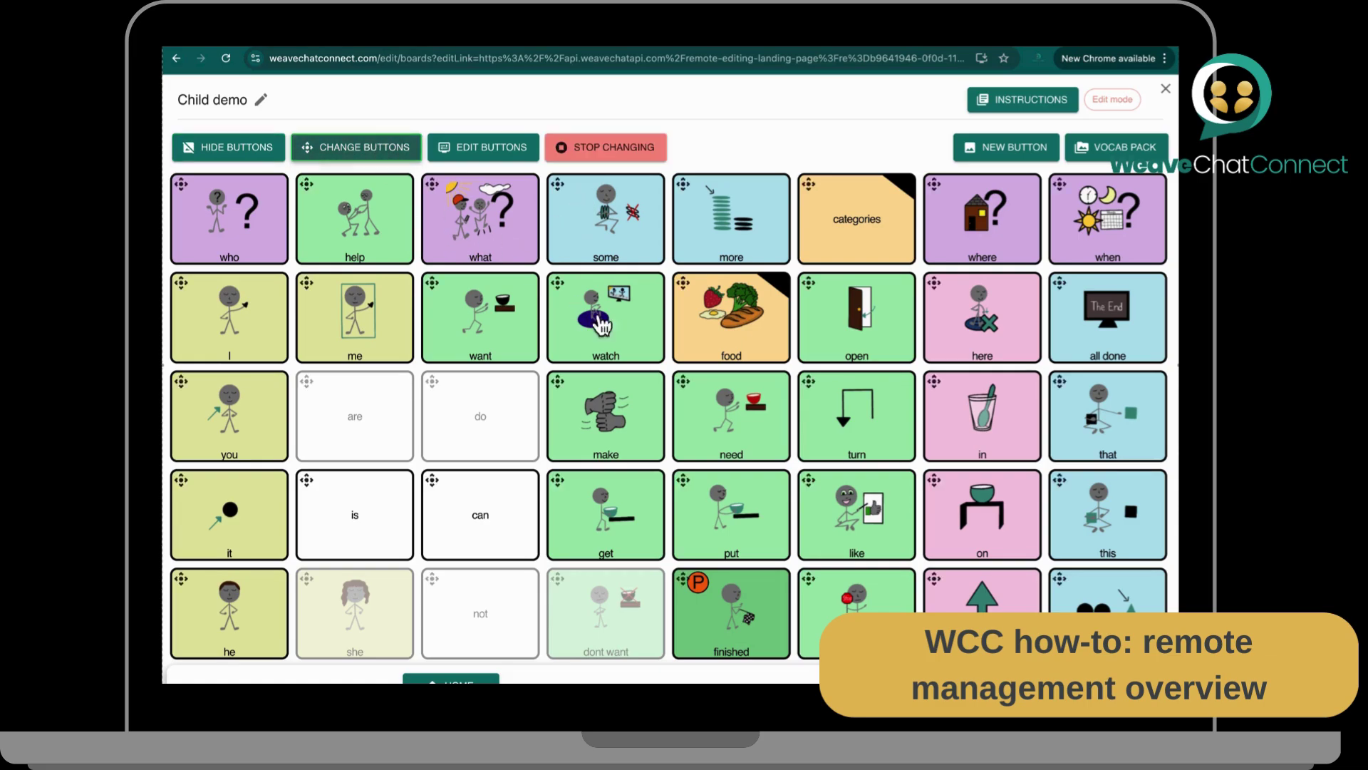
pyautogui.click(624, 237)
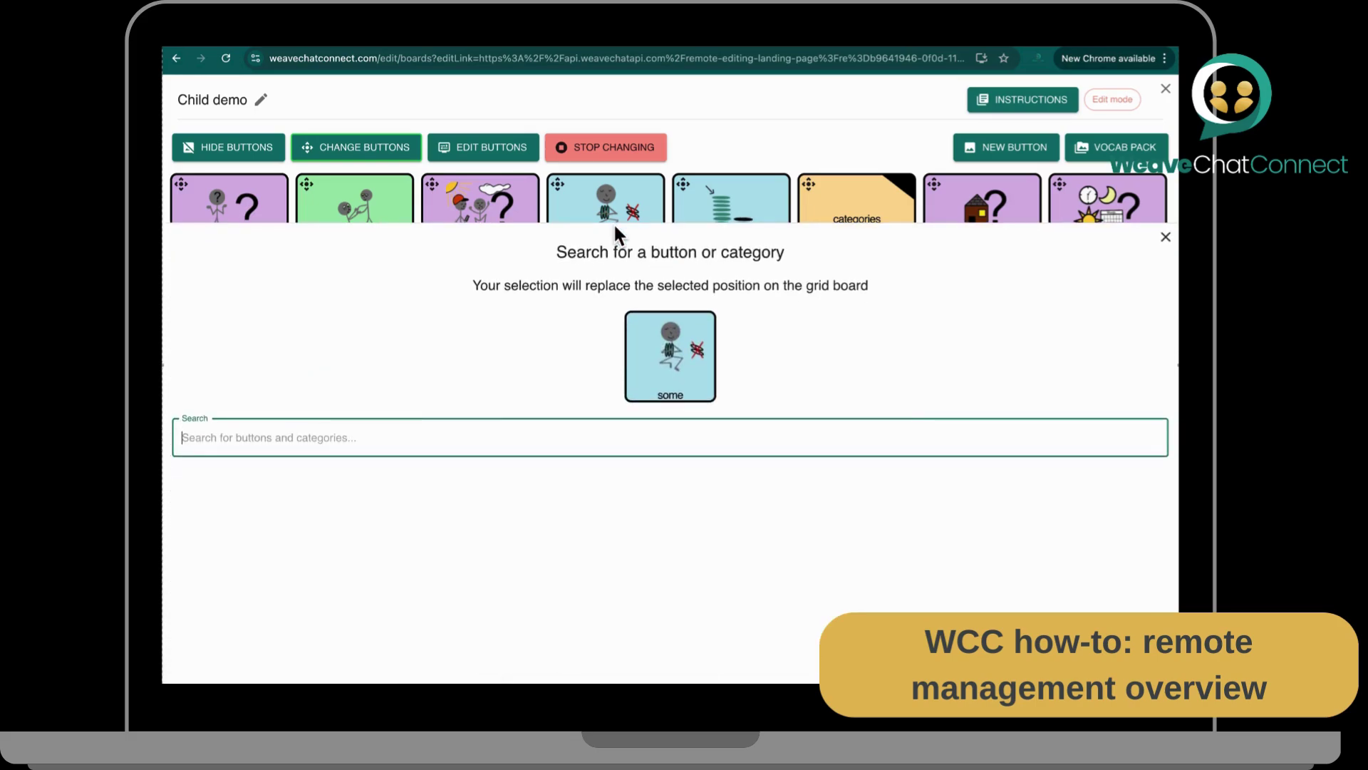
pyautogui.write('fee')
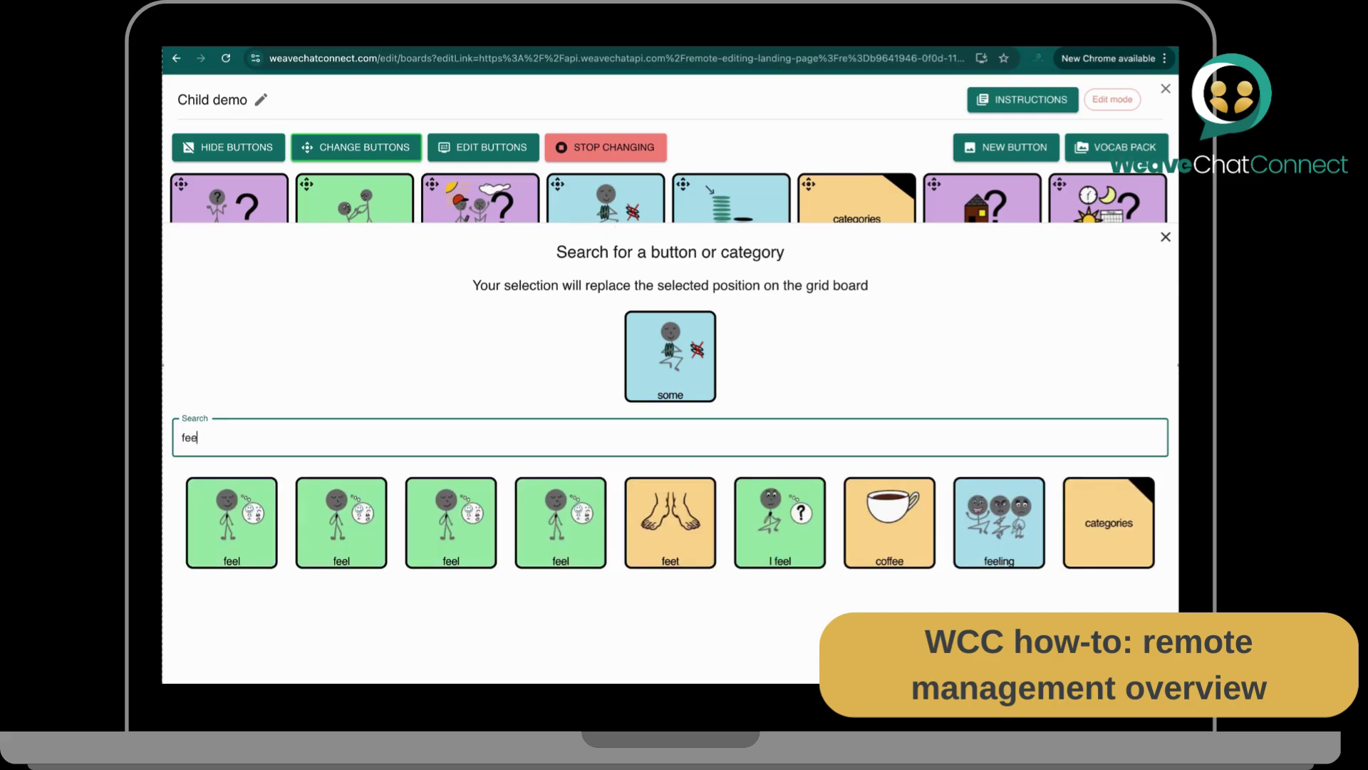
pyautogui.write('lin')
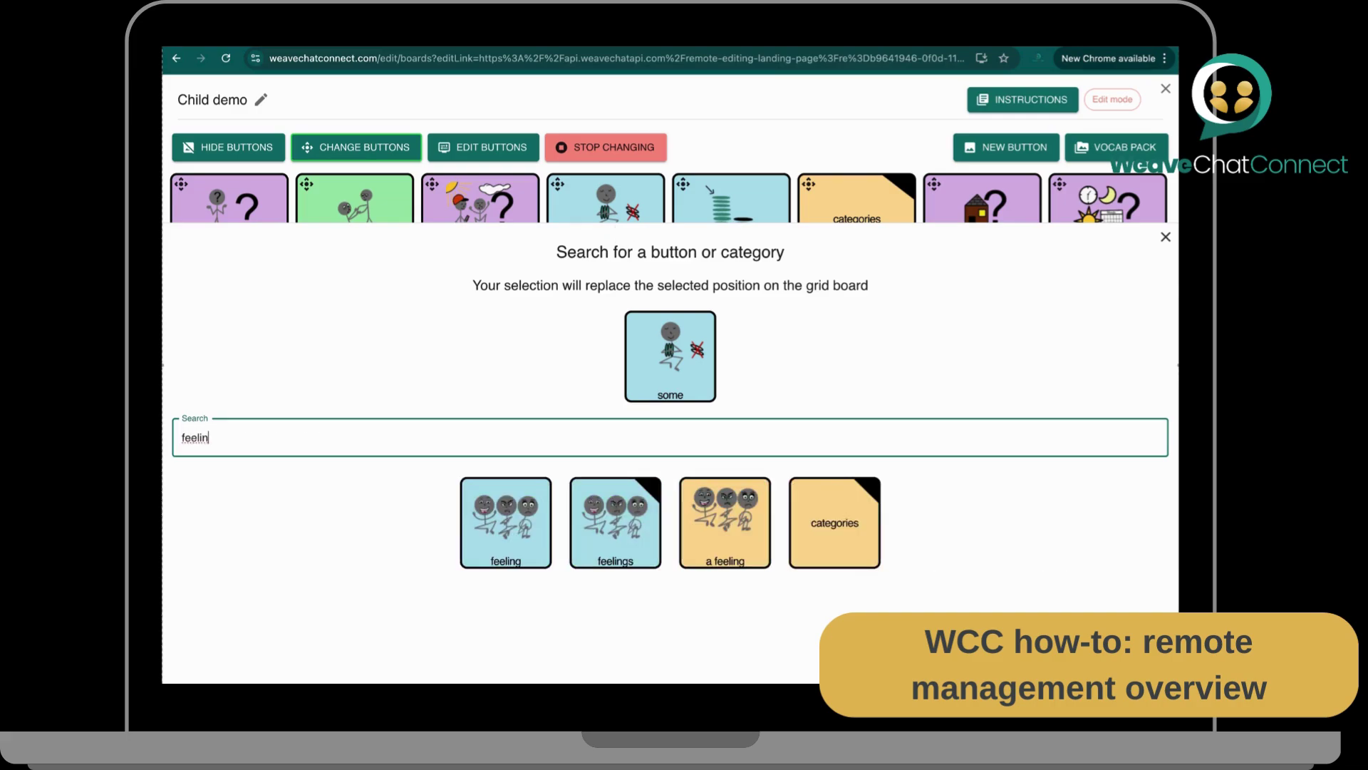
pyautogui.click(613, 531)
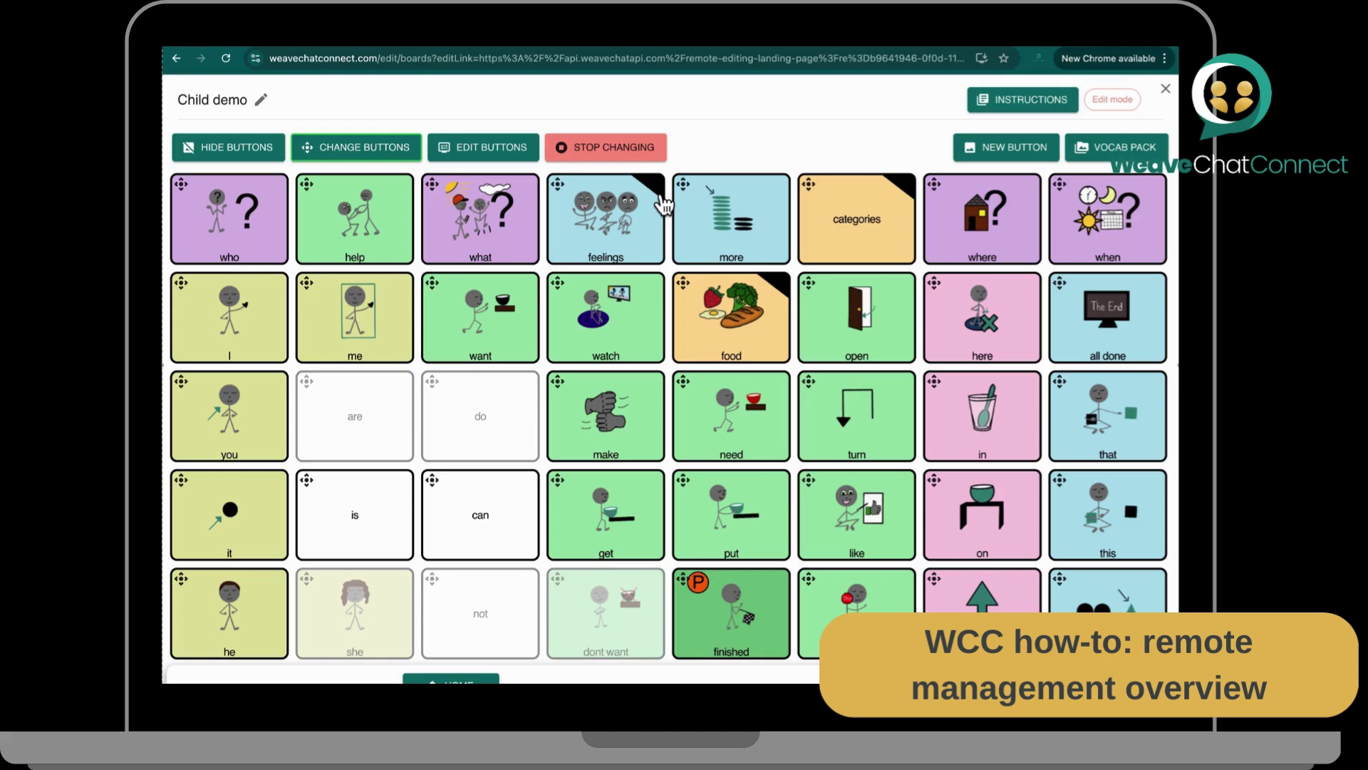
# Step: Change the feelings category's title and pronunciation to emotions, save, and exit editing
pyautogui.click(503, 160)
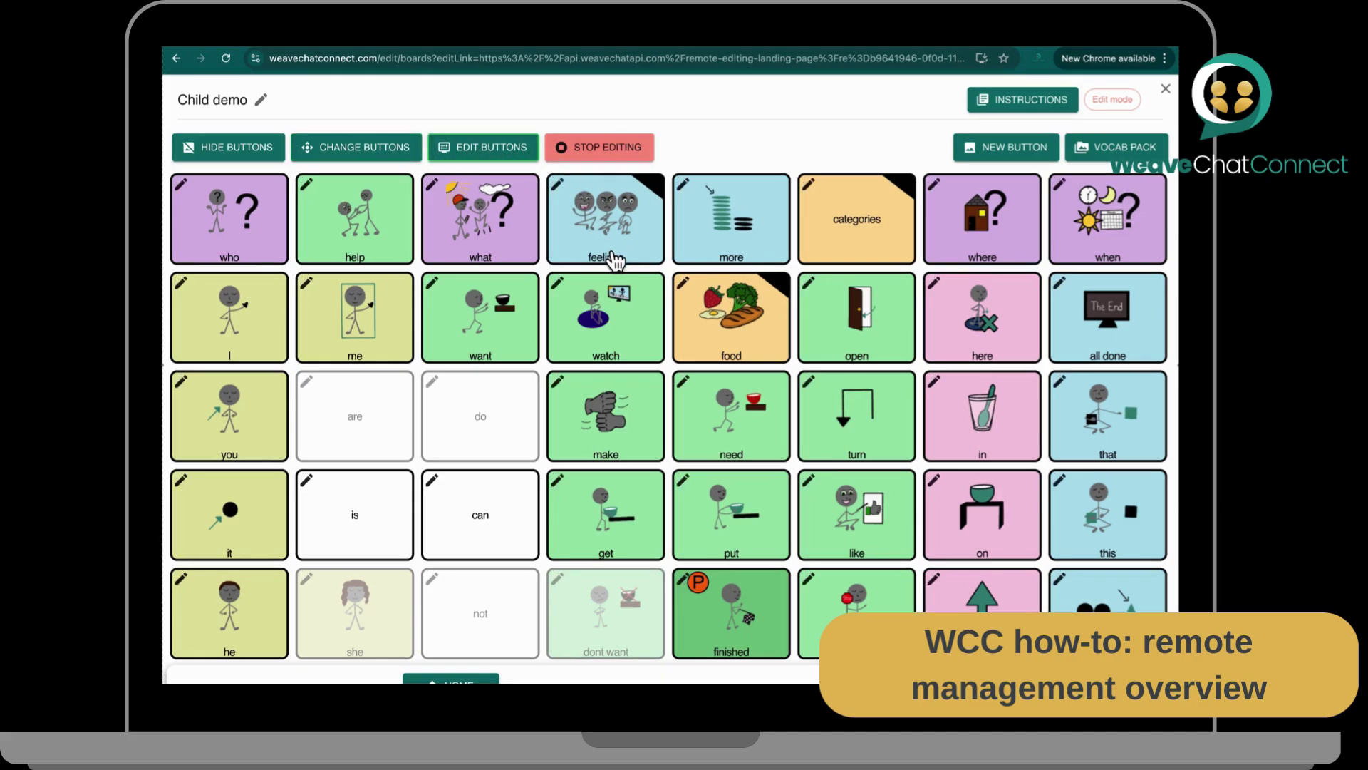
pyautogui.click(613, 260)
pyautogui.click(1027, 314)
pyautogui.moveTo(1026, 320); pyautogui.dragTo(963, 320)
pyautogui.write('em')
pyautogui.click(1019, 393)
pyautogui.moveTo(1017, 394); pyautogui.dragTo(961, 399)
pyautogui.write('e')
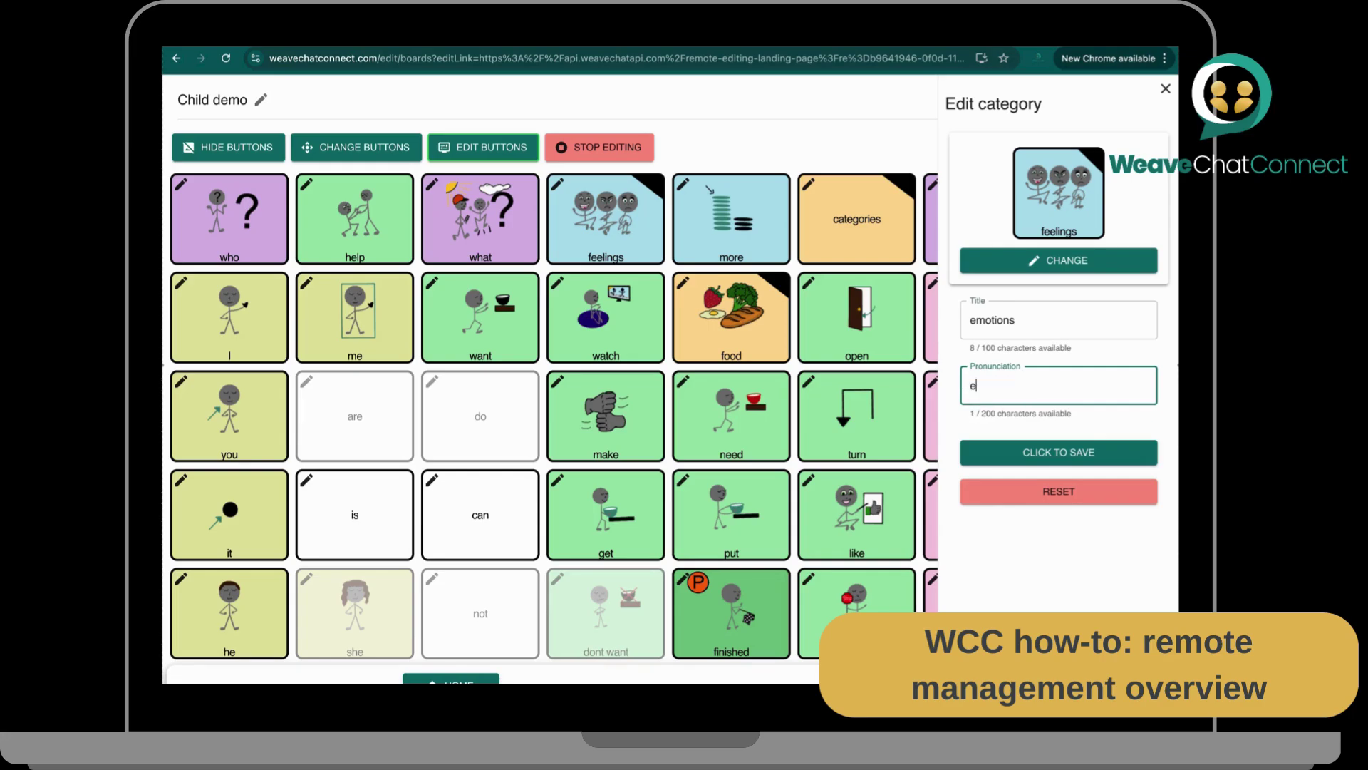
pyautogui.click(1023, 463)
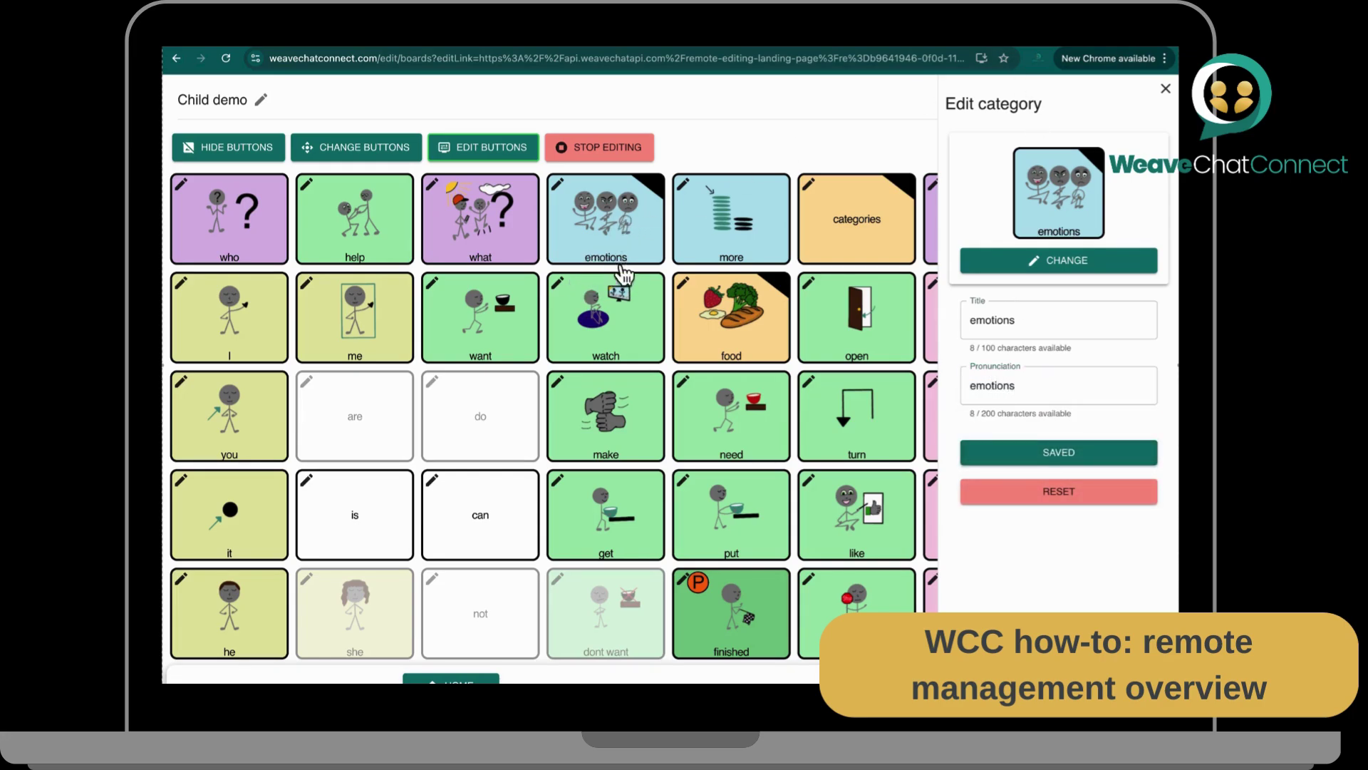
pyautogui.click(1166, 90)
pyautogui.click(612, 140)
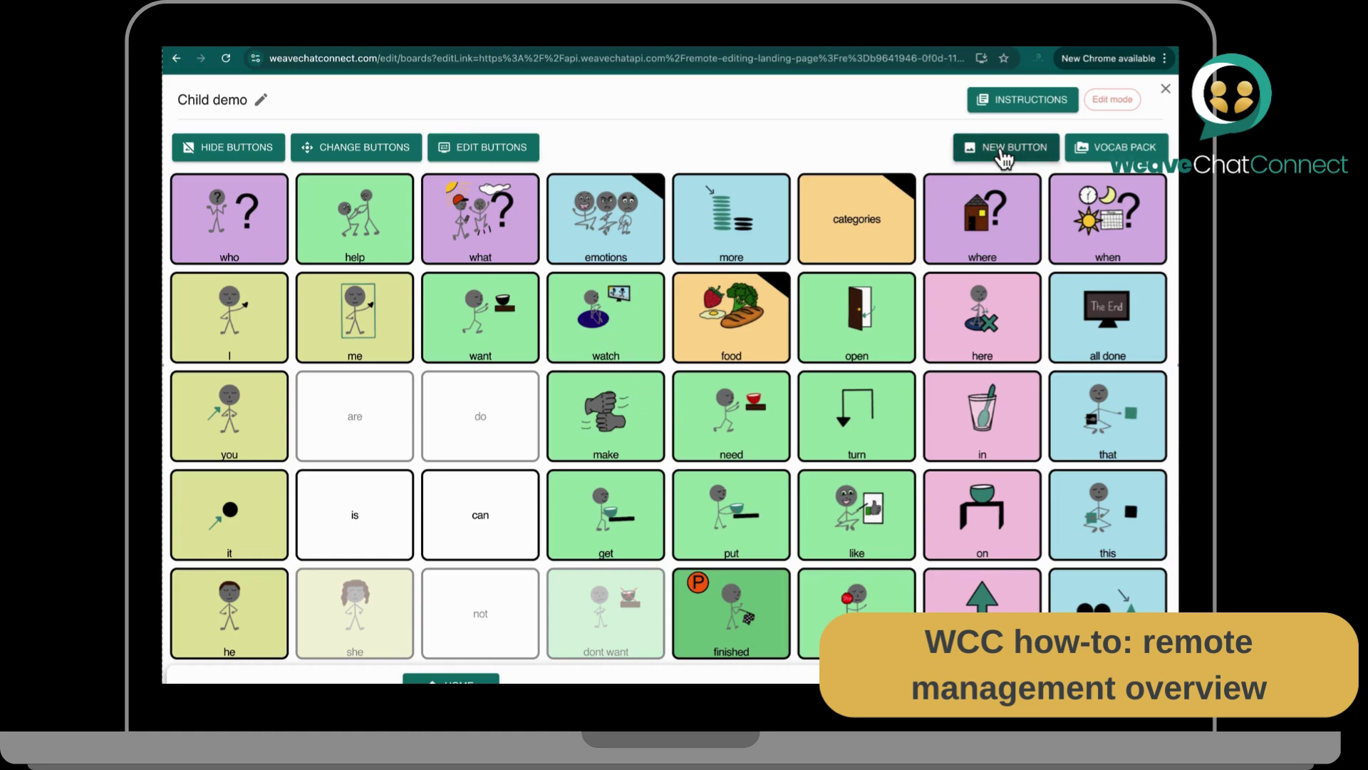
# Step: In the animals board, start a custom button using the starfish.jpeg photo
pyautogui.click(857, 221)
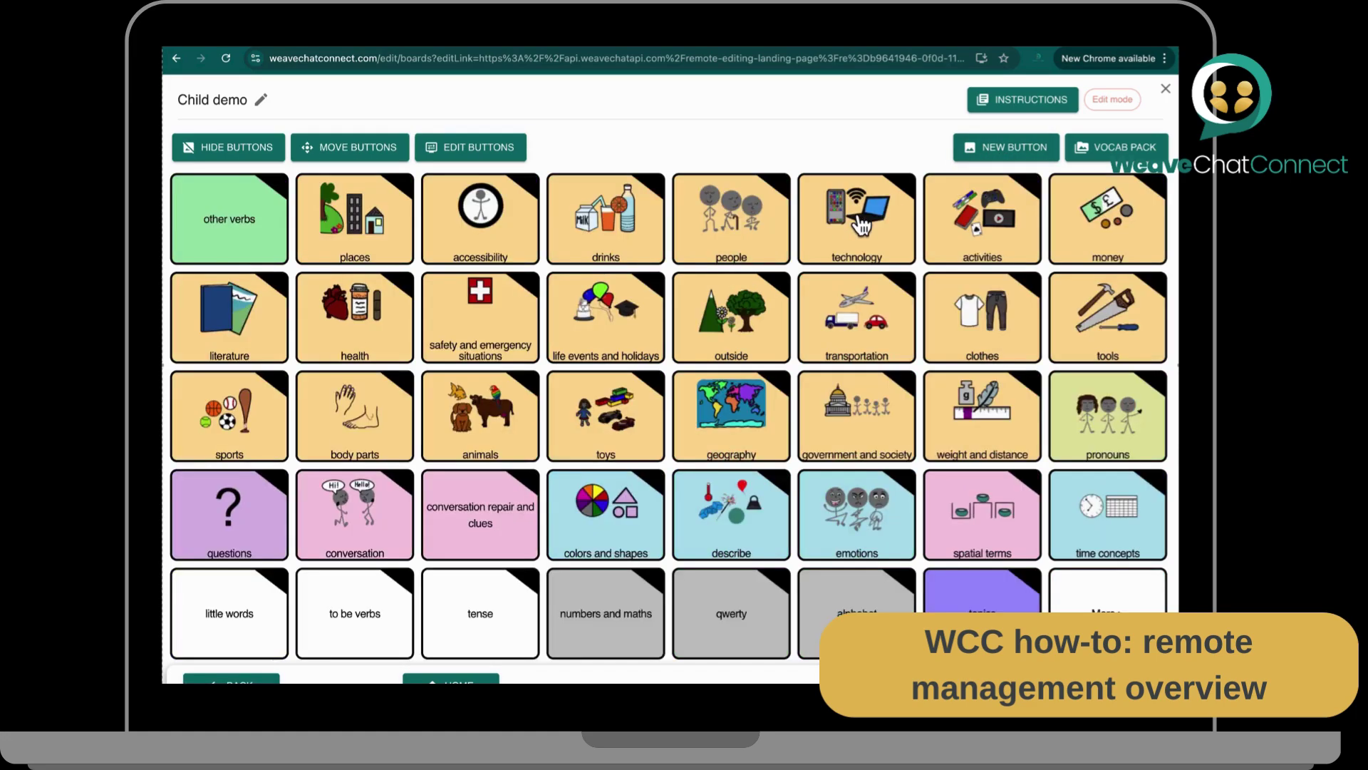
pyautogui.click(514, 423)
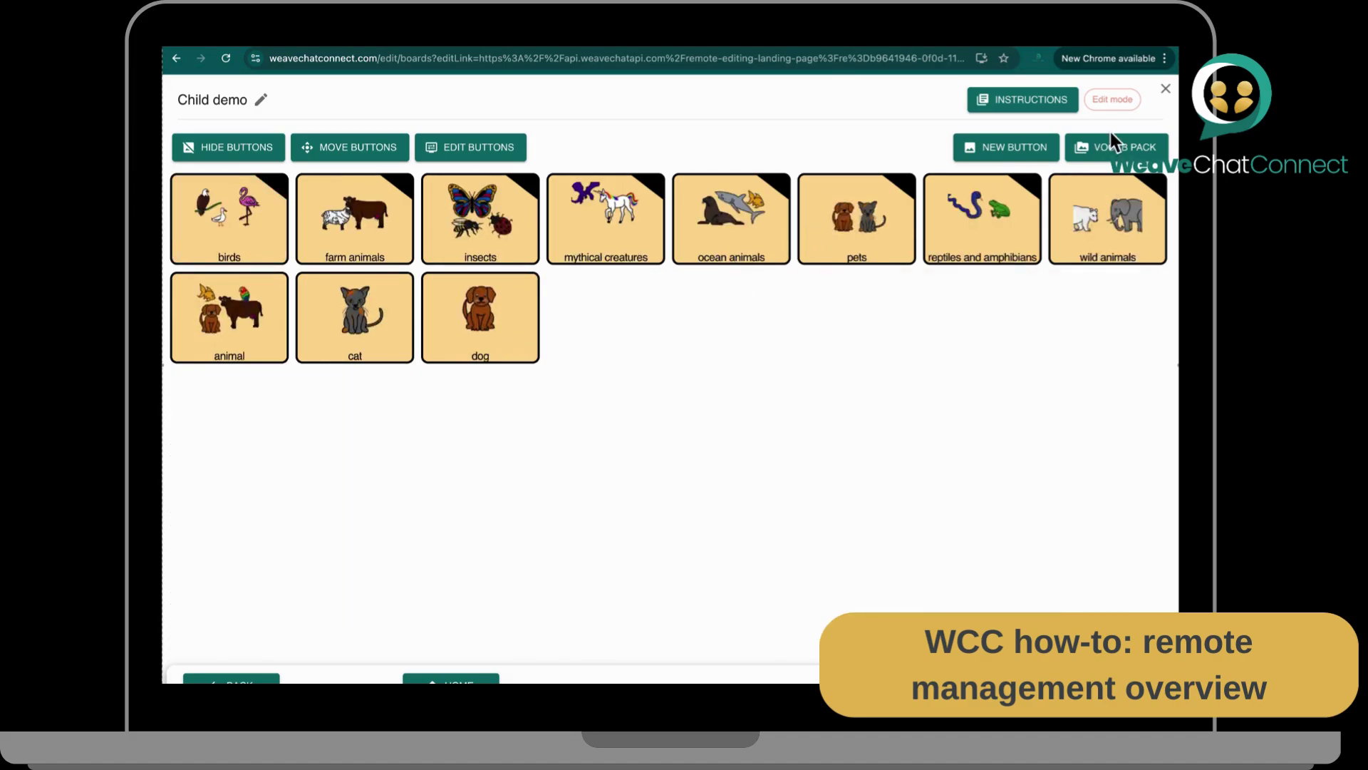
pyautogui.click(990, 148)
pyautogui.click(1059, 360)
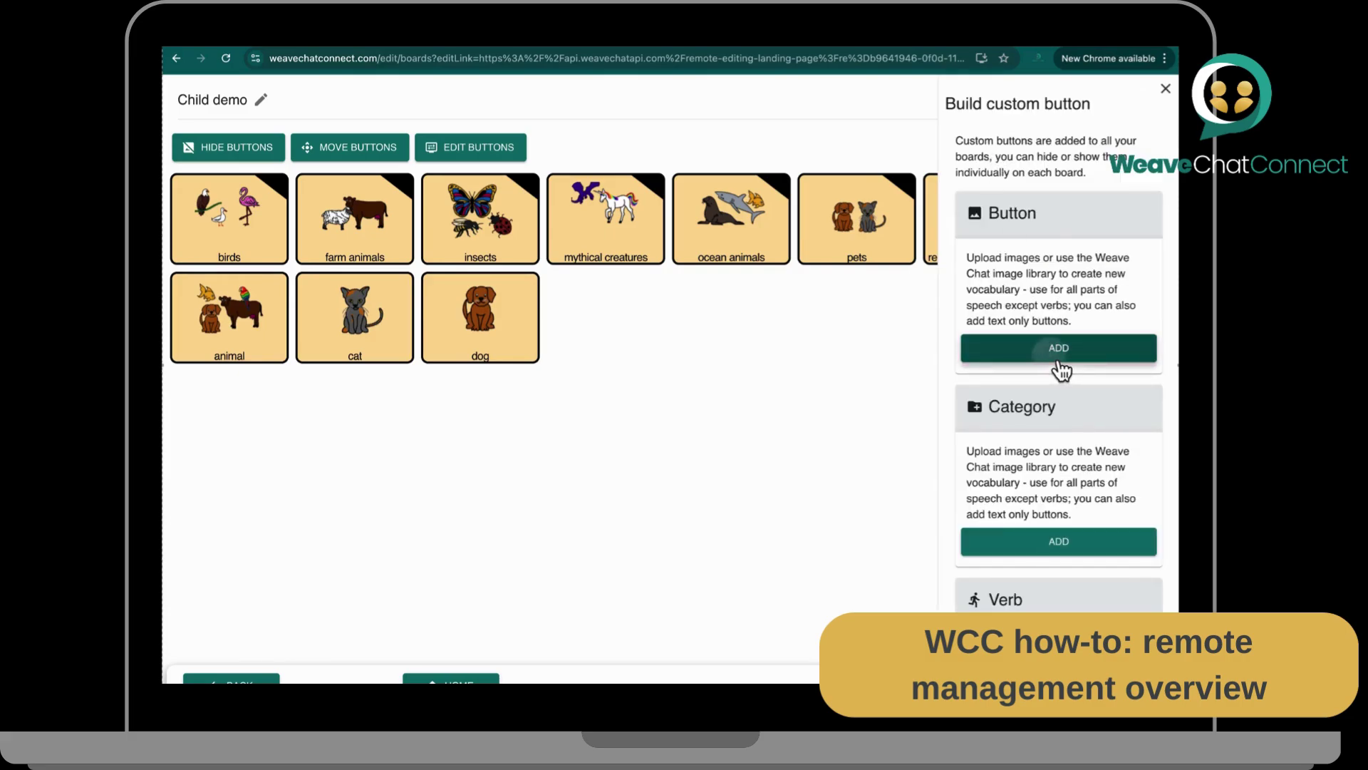
pyautogui.click(1015, 297)
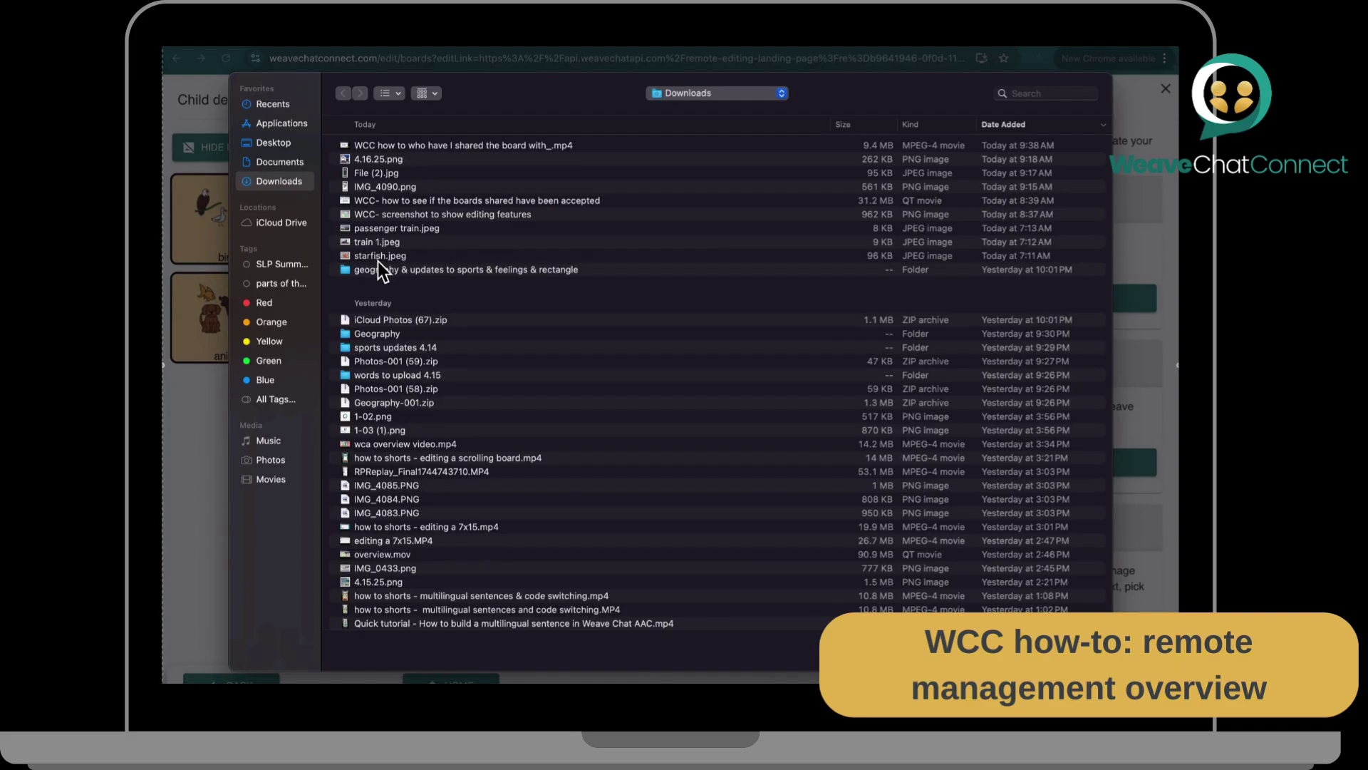
pyautogui.click(378, 258)
pyautogui.click(1078, 652)
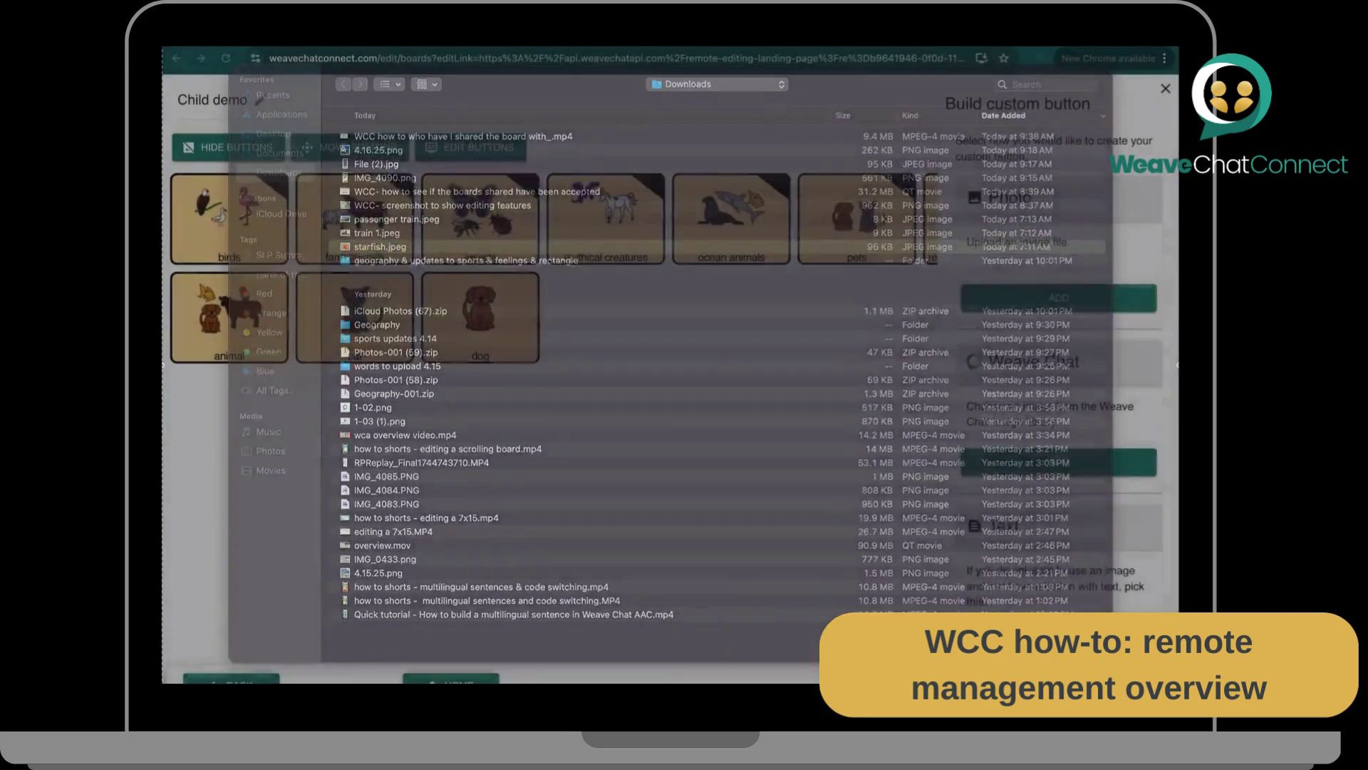
# Step: Title the button starfish, keep animals as its category, and save it
pyautogui.click(1001, 340)
pyautogui.write('starfis')
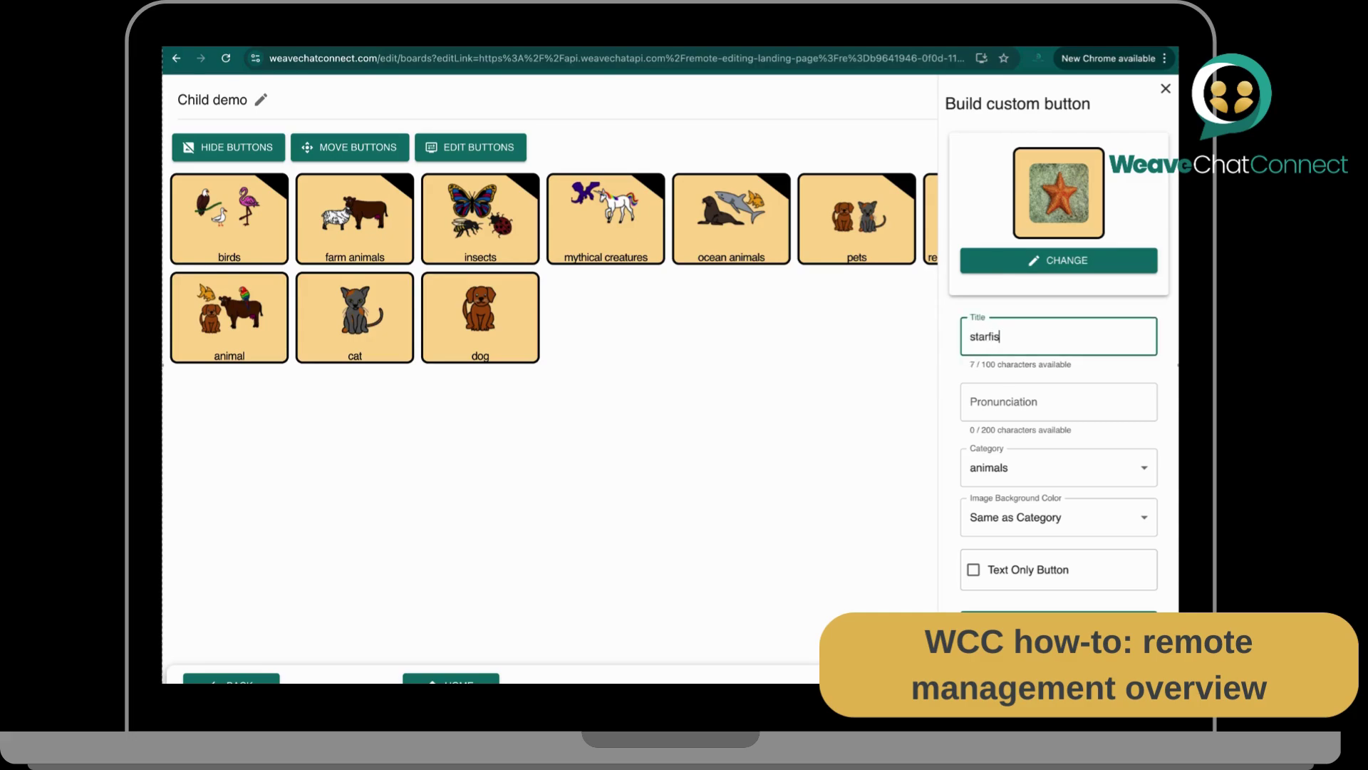
pyautogui.write('h')
pyautogui.press('Tab')
pyautogui.press('Tab')
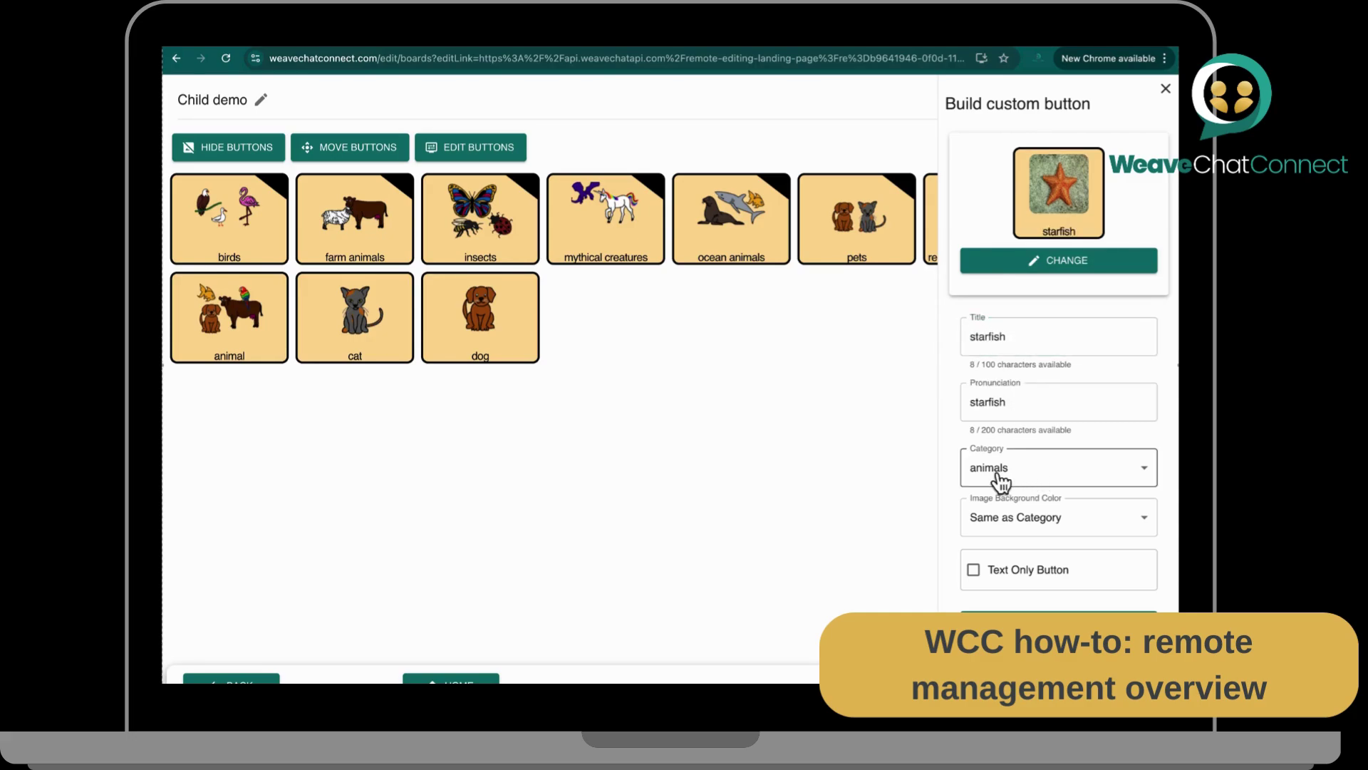
pyautogui.click(999, 474)
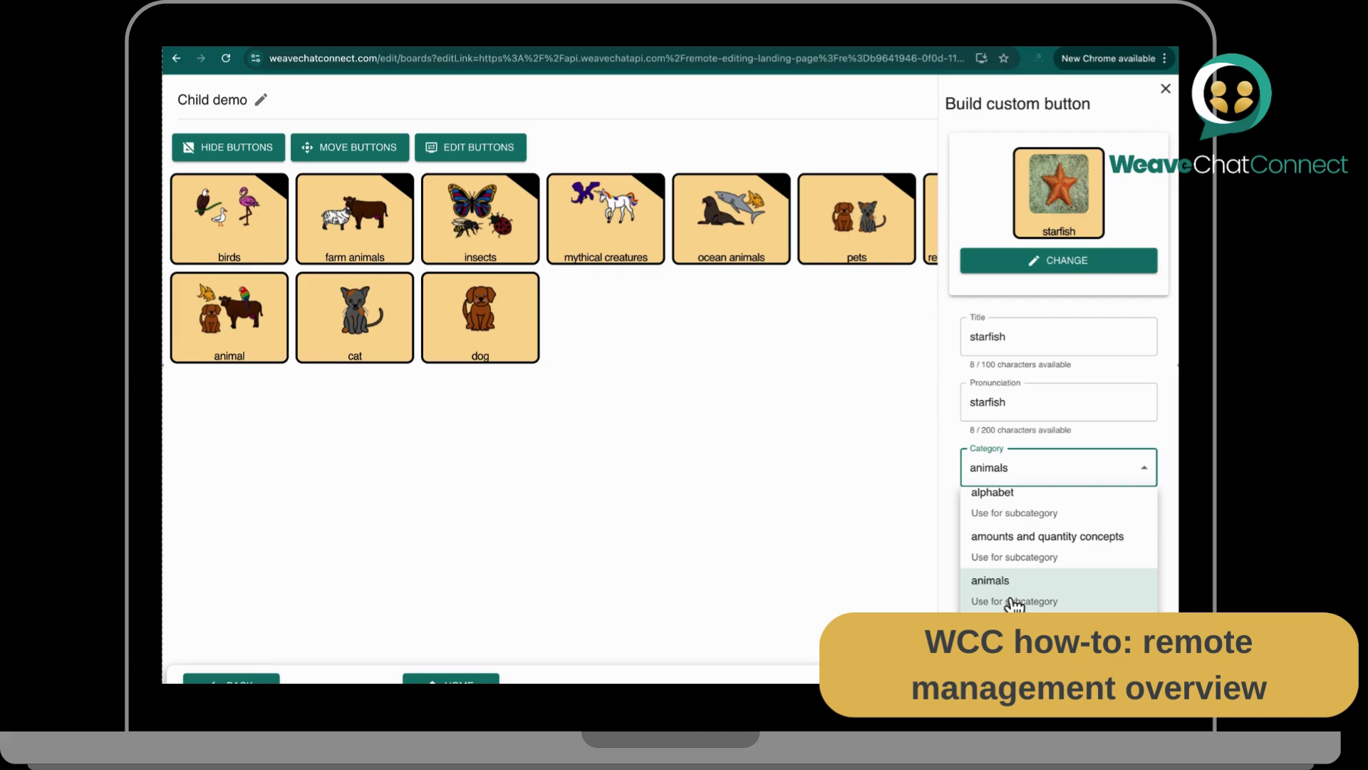
pyautogui.click(1013, 603)
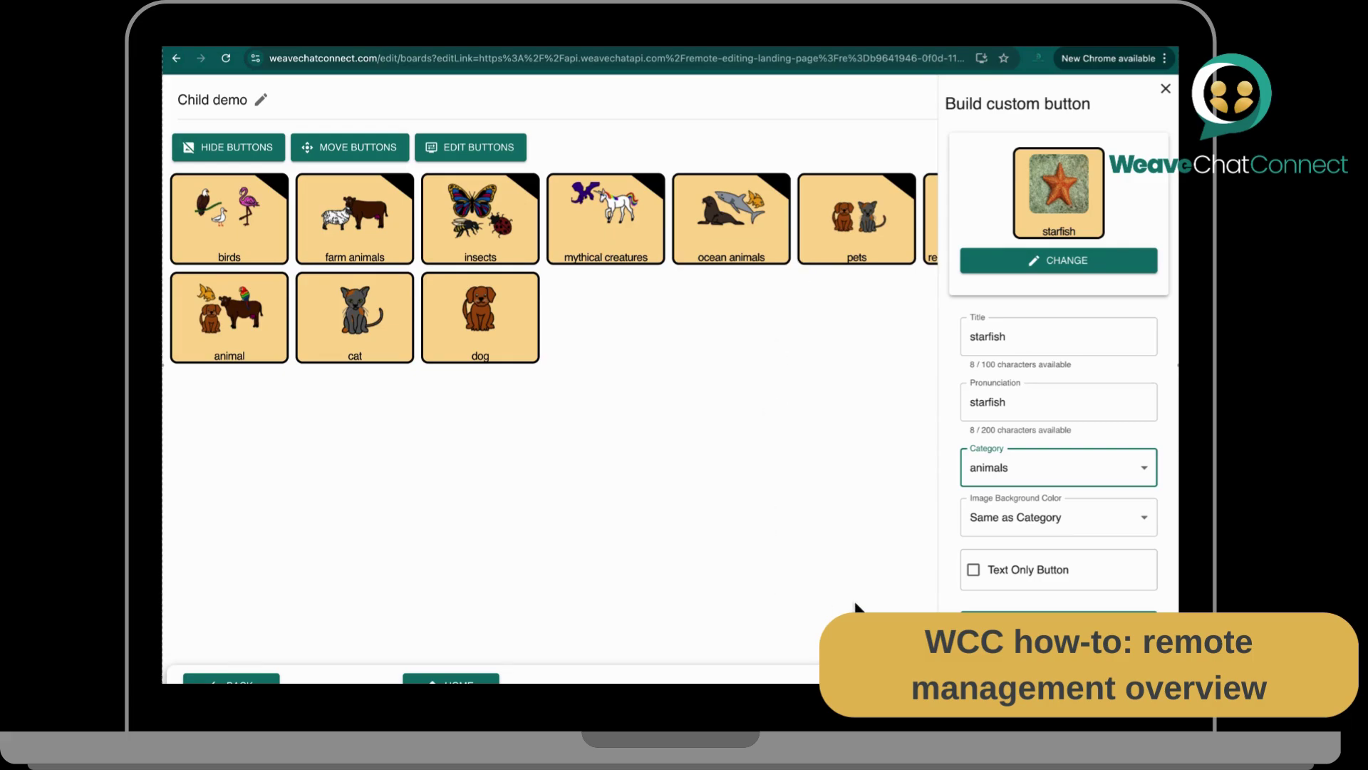
pyautogui.click(1056, 623)
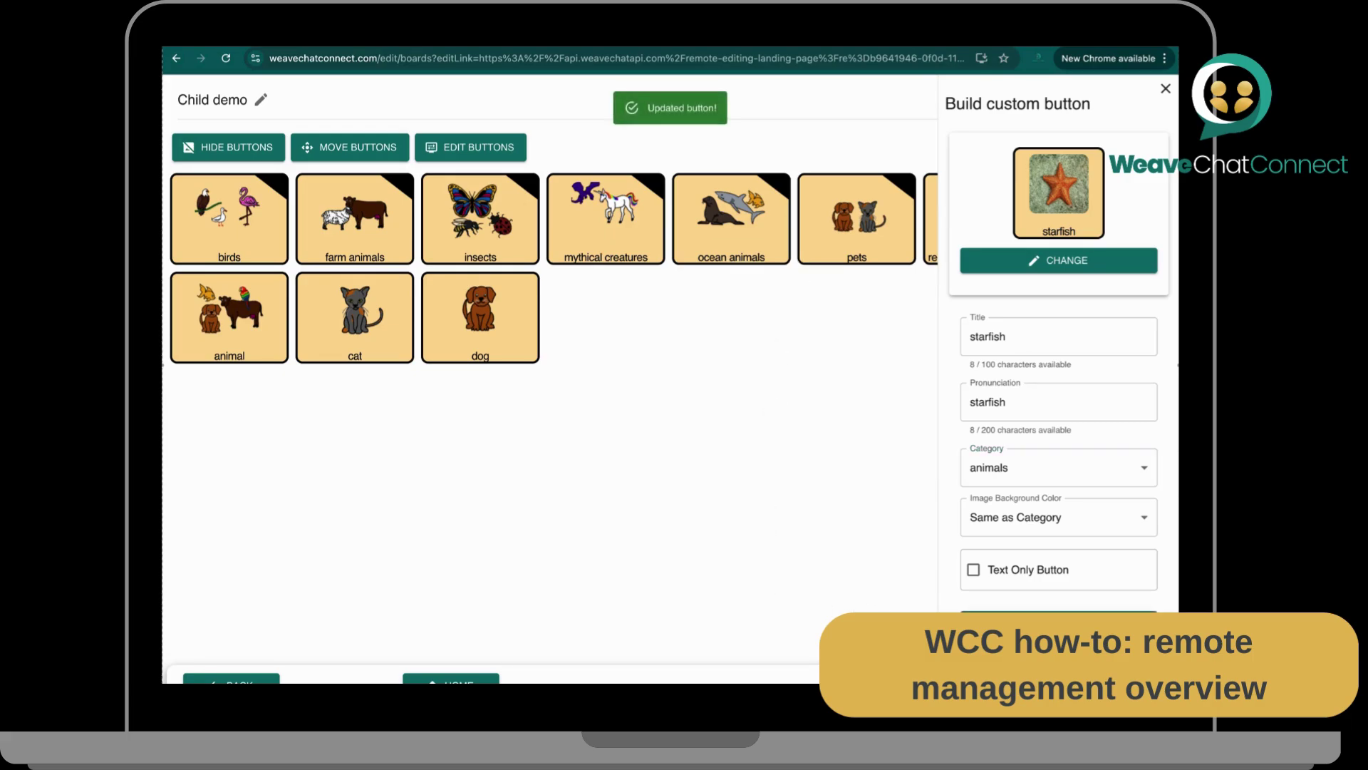
pyautogui.click(1167, 87)
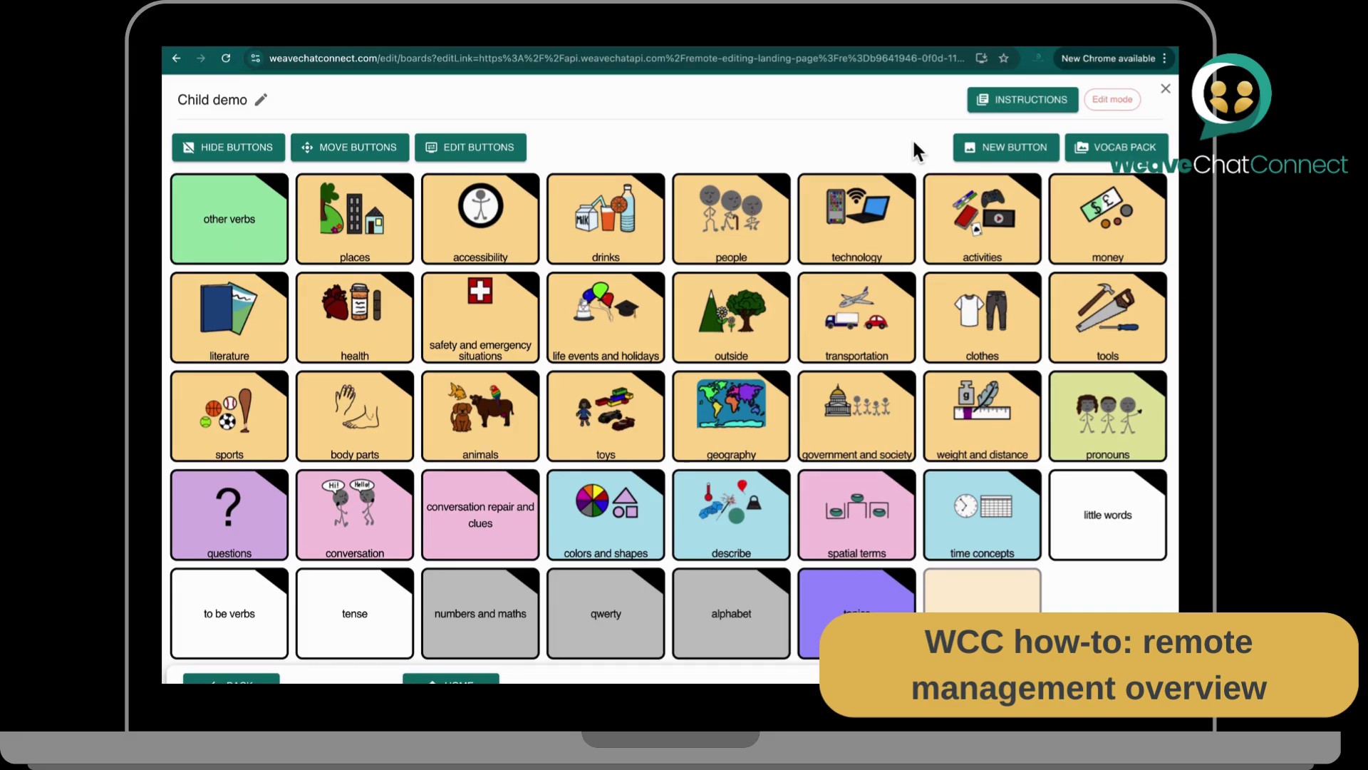
# Step: In transportation, start a new custom category using the train 1.jpeg photo
pyautogui.click(864, 335)
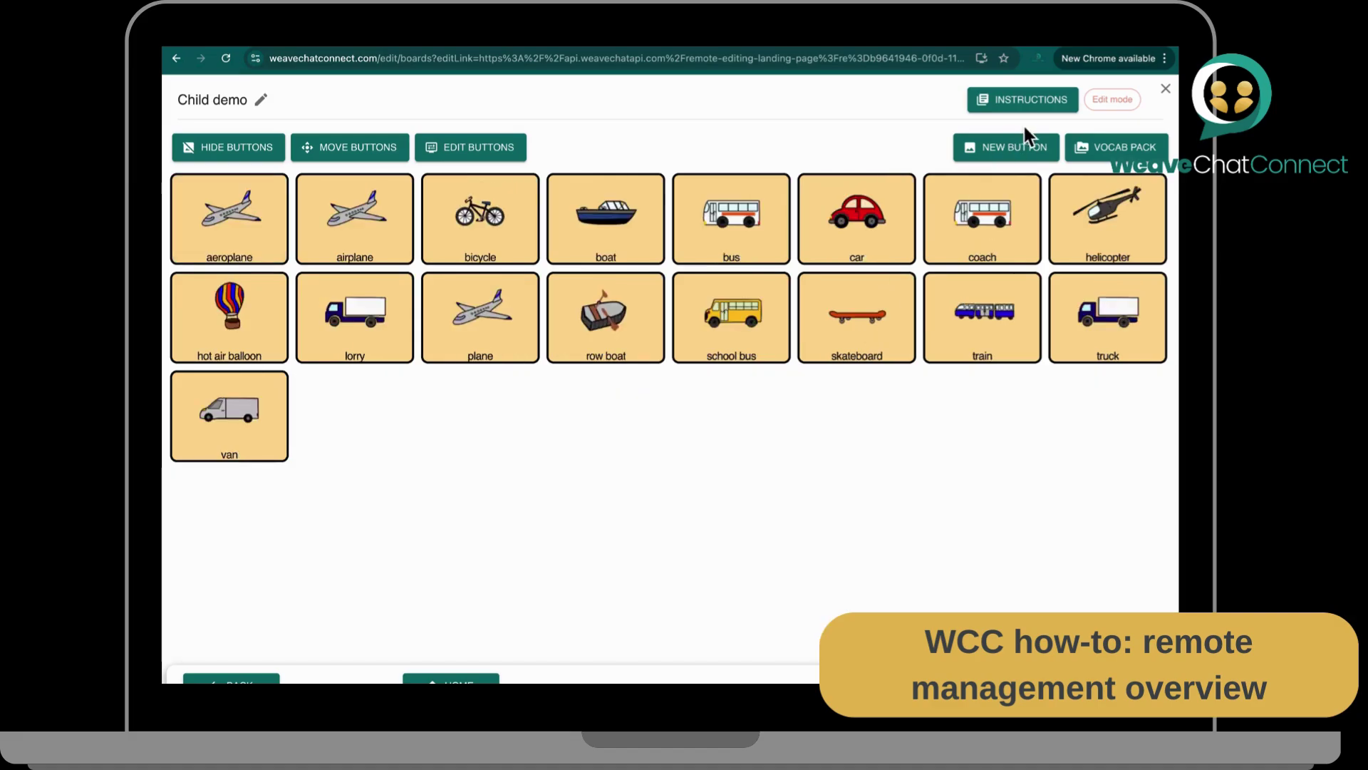
pyautogui.click(1006, 149)
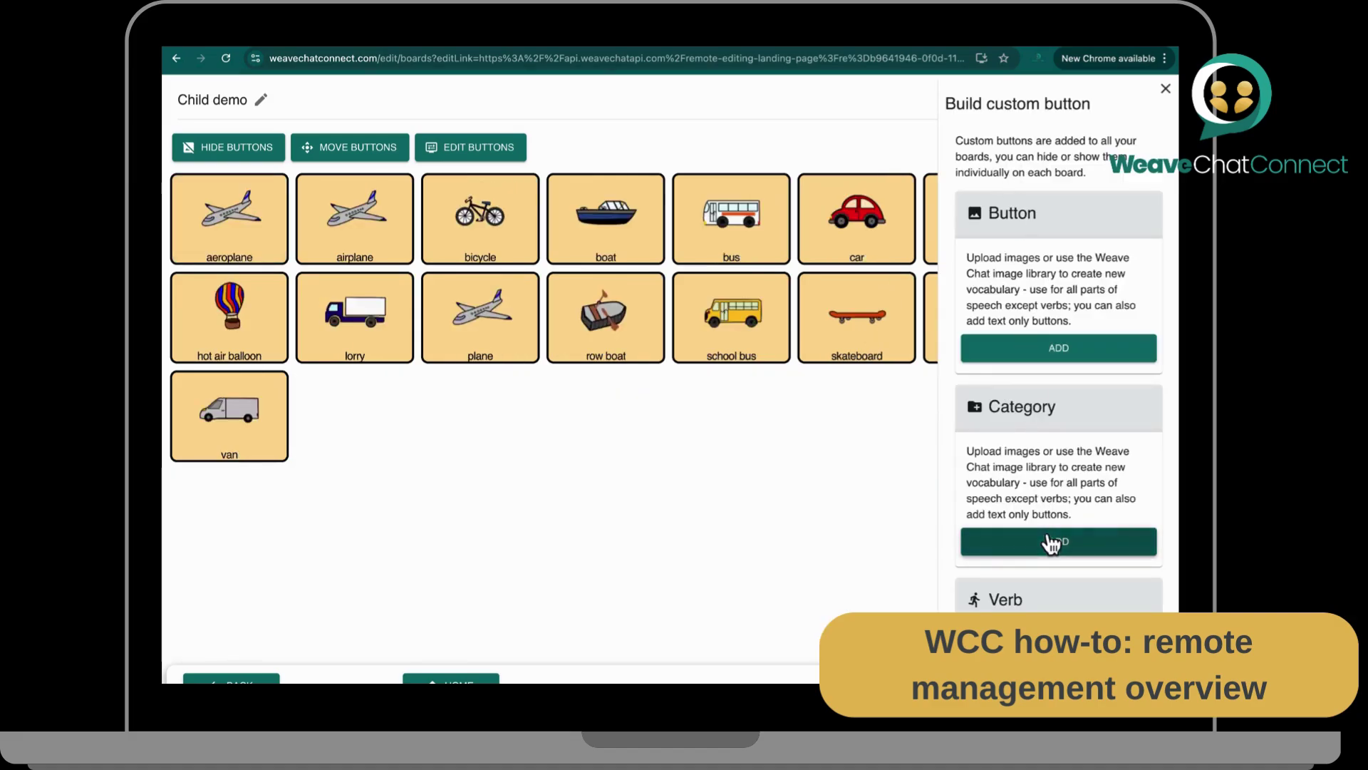
pyautogui.click(1020, 540)
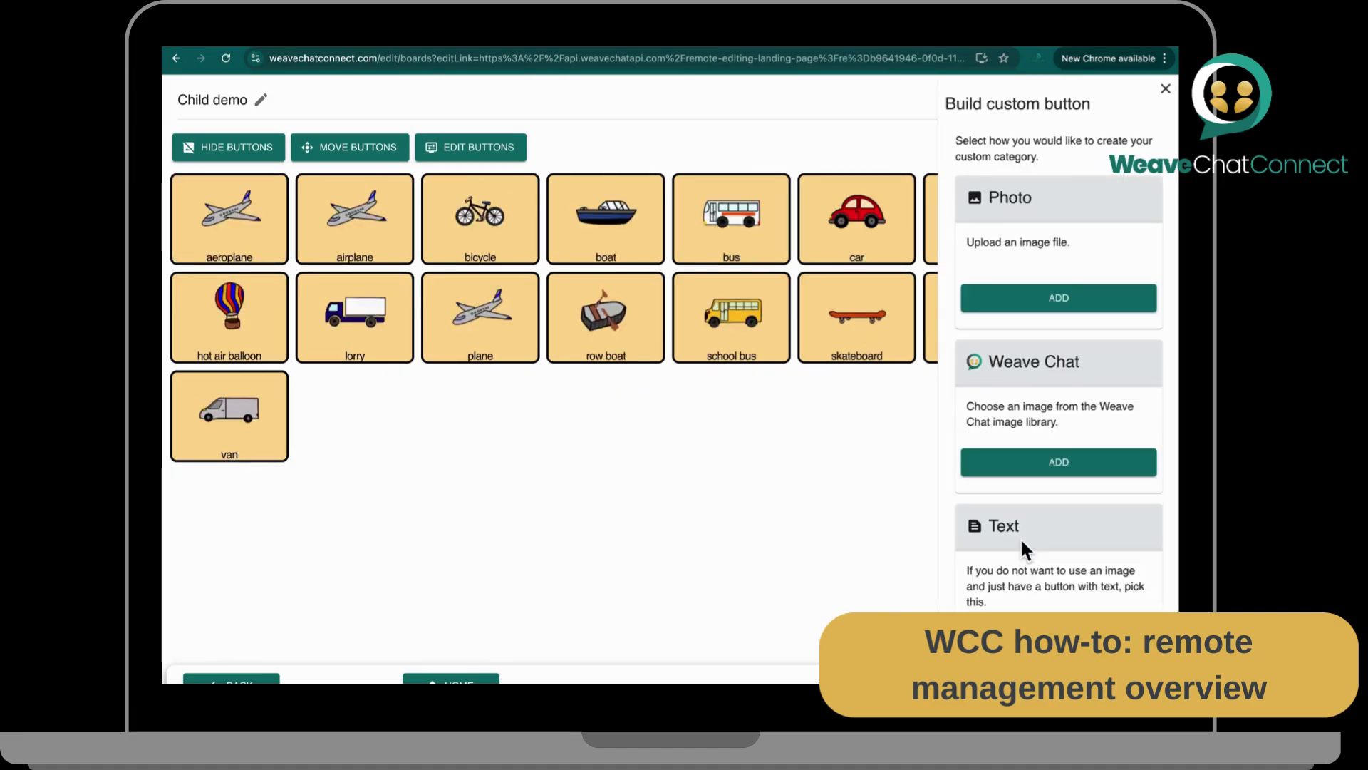
pyautogui.click(1017, 305)
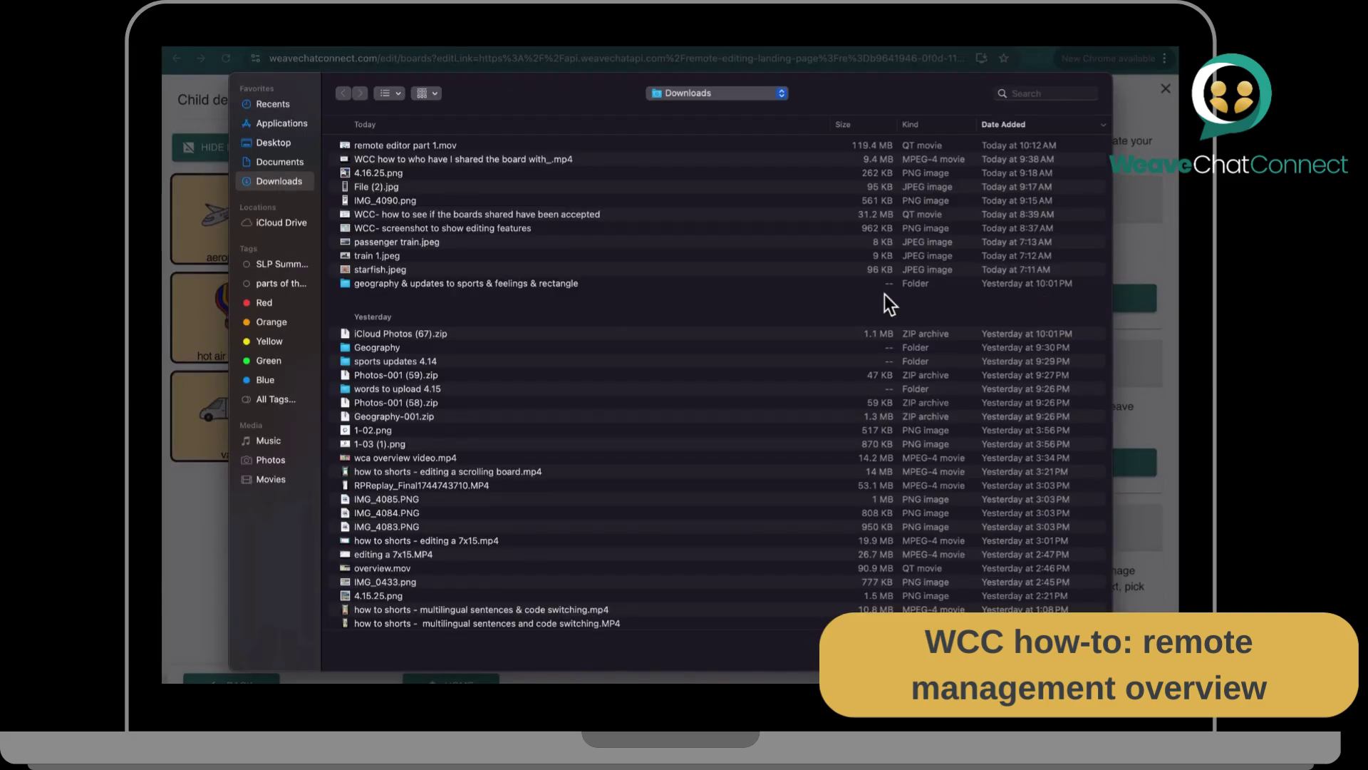
pyautogui.click(409, 259)
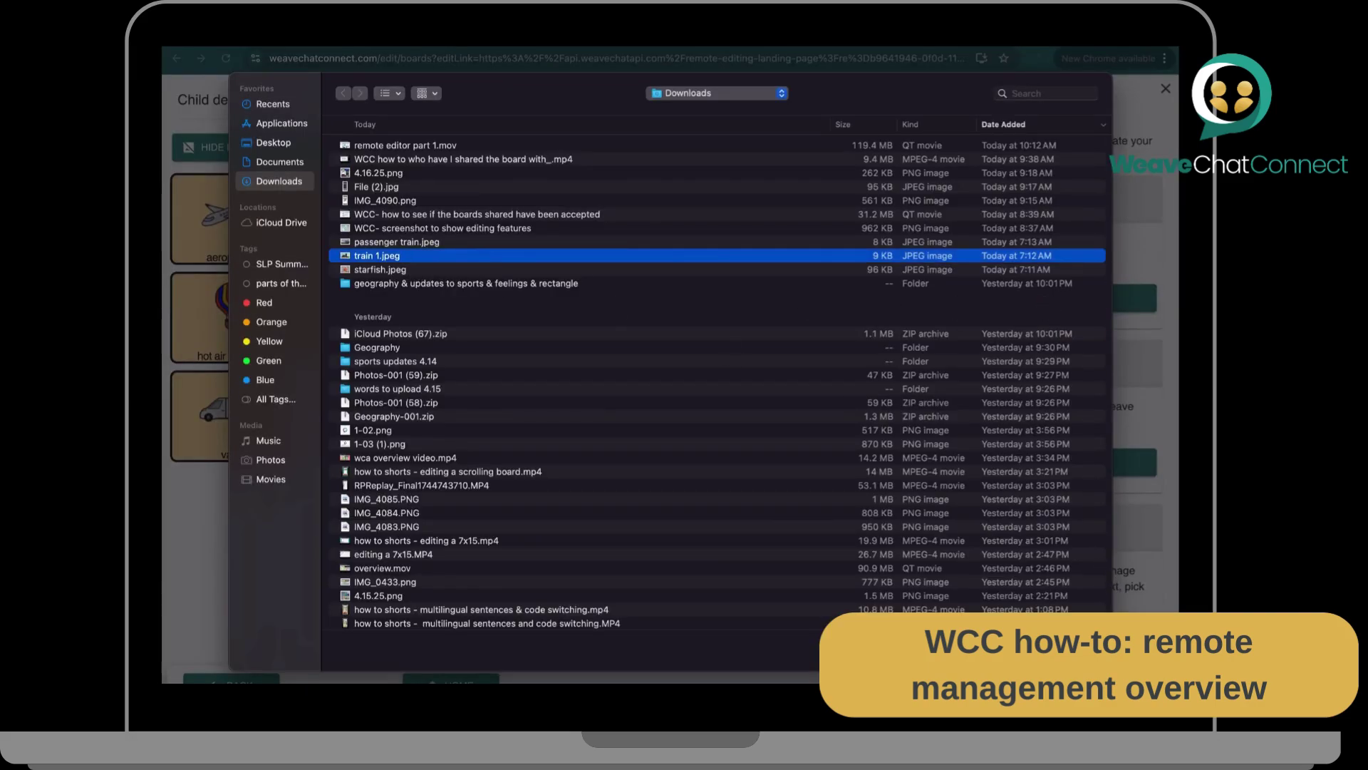
pyautogui.press('Return')
# Step: Title the category trains, keep transportation as its category, and save it
pyautogui.click(1047, 345)
pyautogui.write('trains')
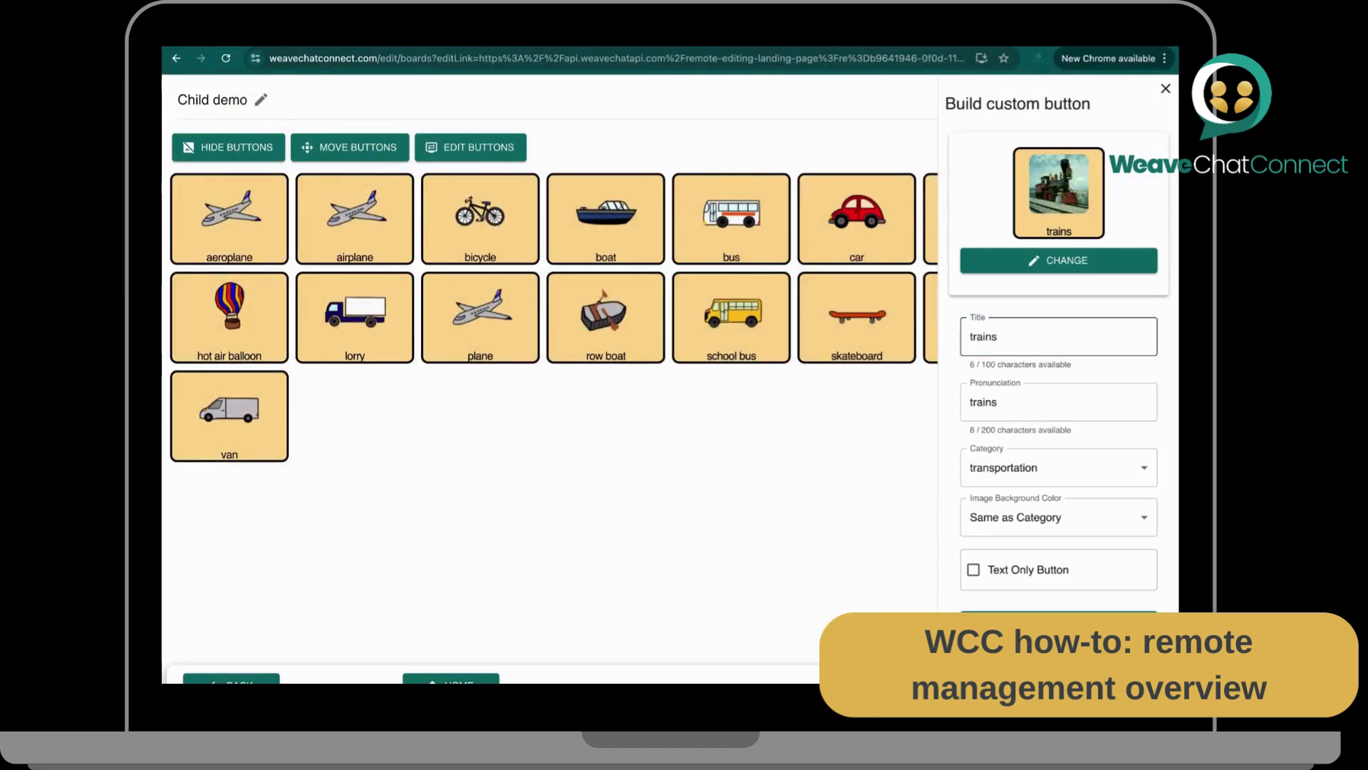
pyautogui.click(1011, 471)
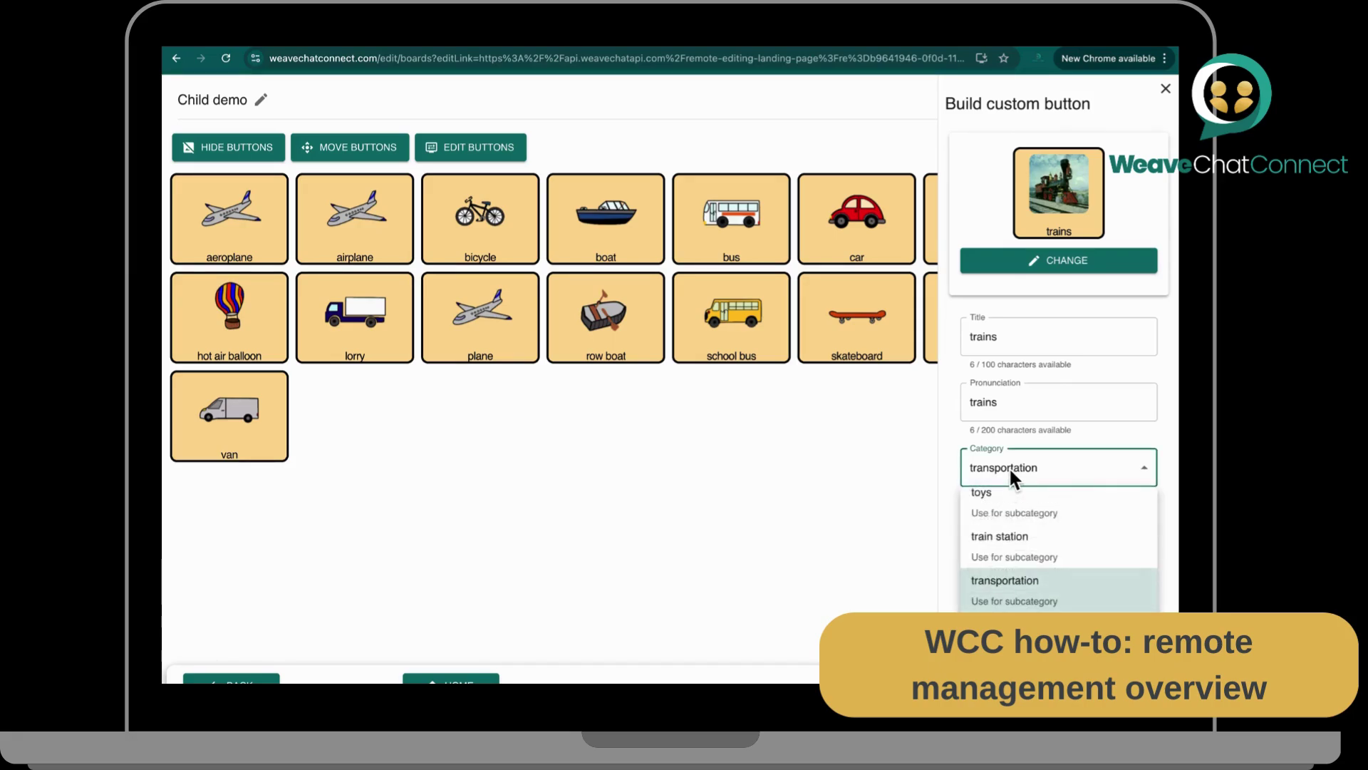
pyautogui.click(1026, 462)
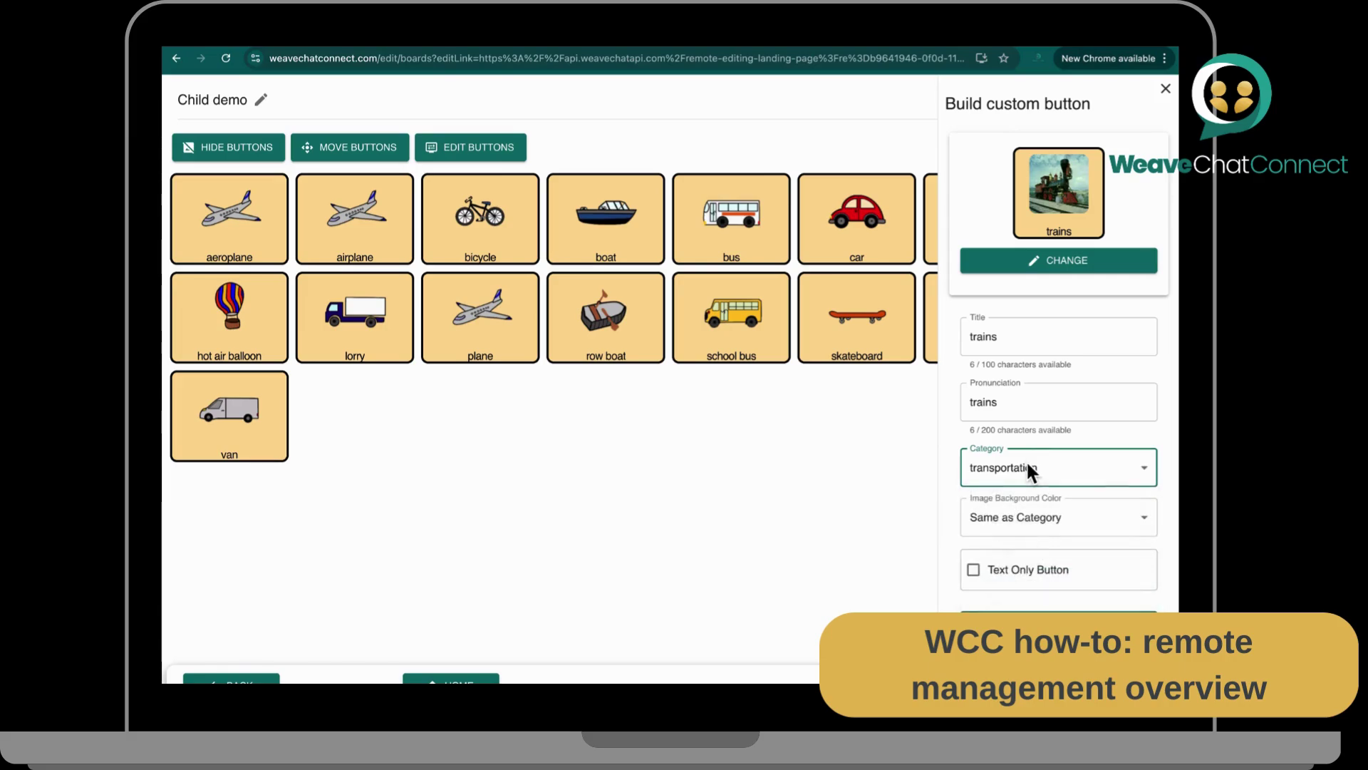
pyautogui.click(1059, 624)
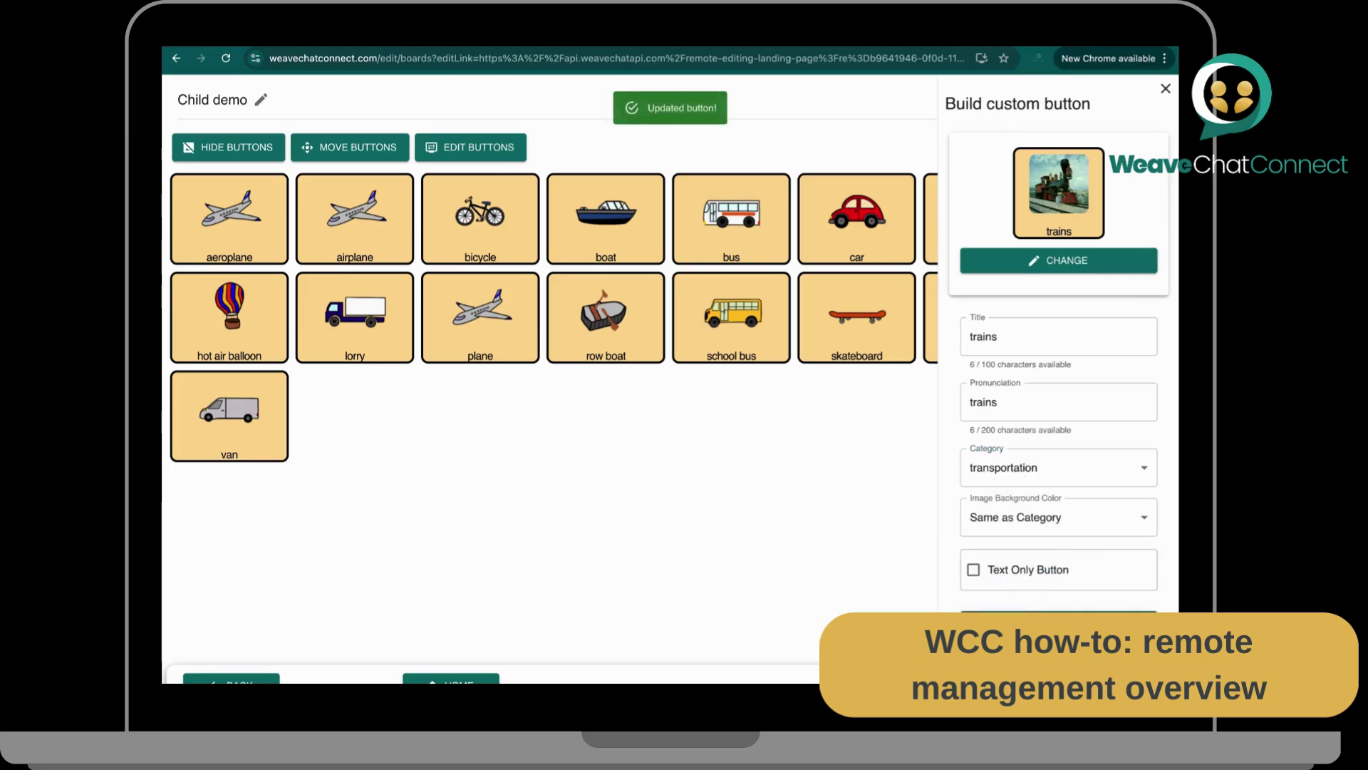
pyautogui.click(1166, 88)
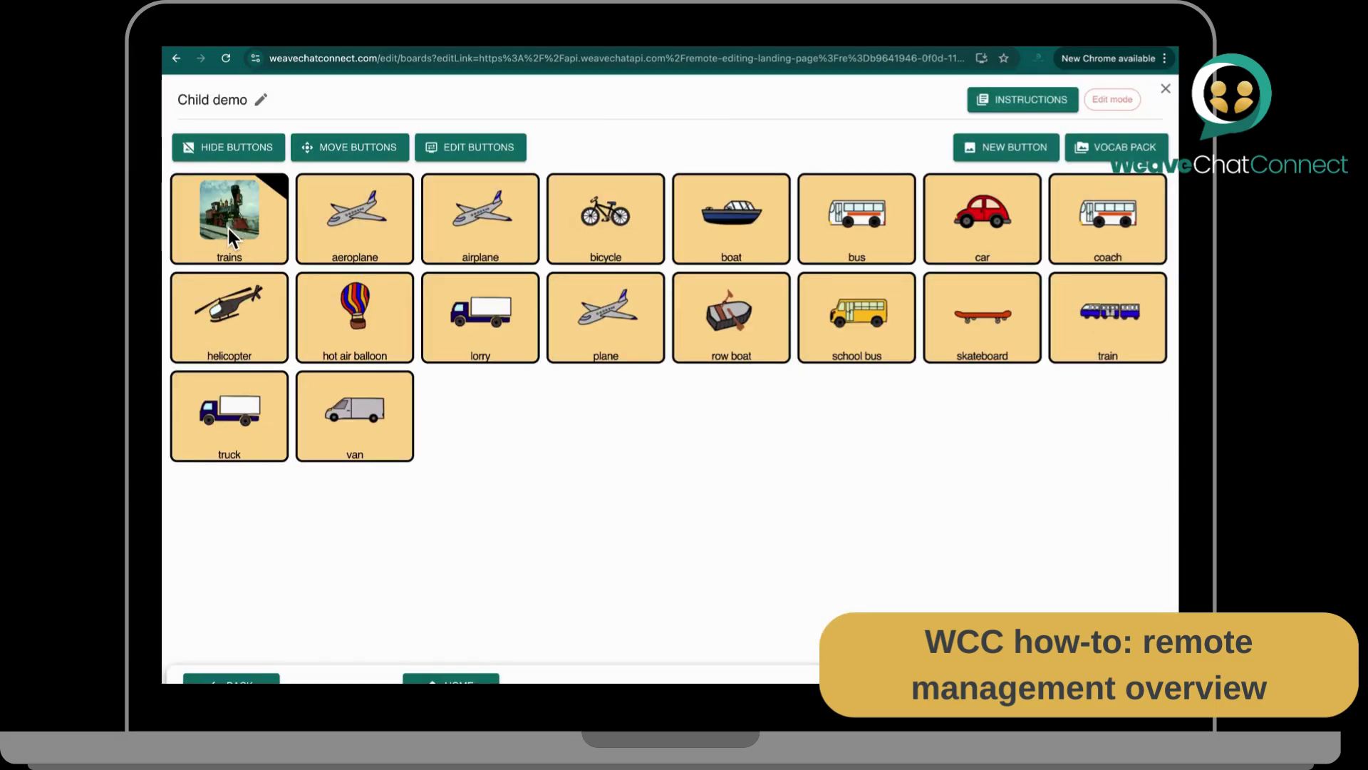
# Step: Inside trains, create a 'passenger train' button with the passenger train.jpeg photo and save it
pyautogui.click(228, 228)
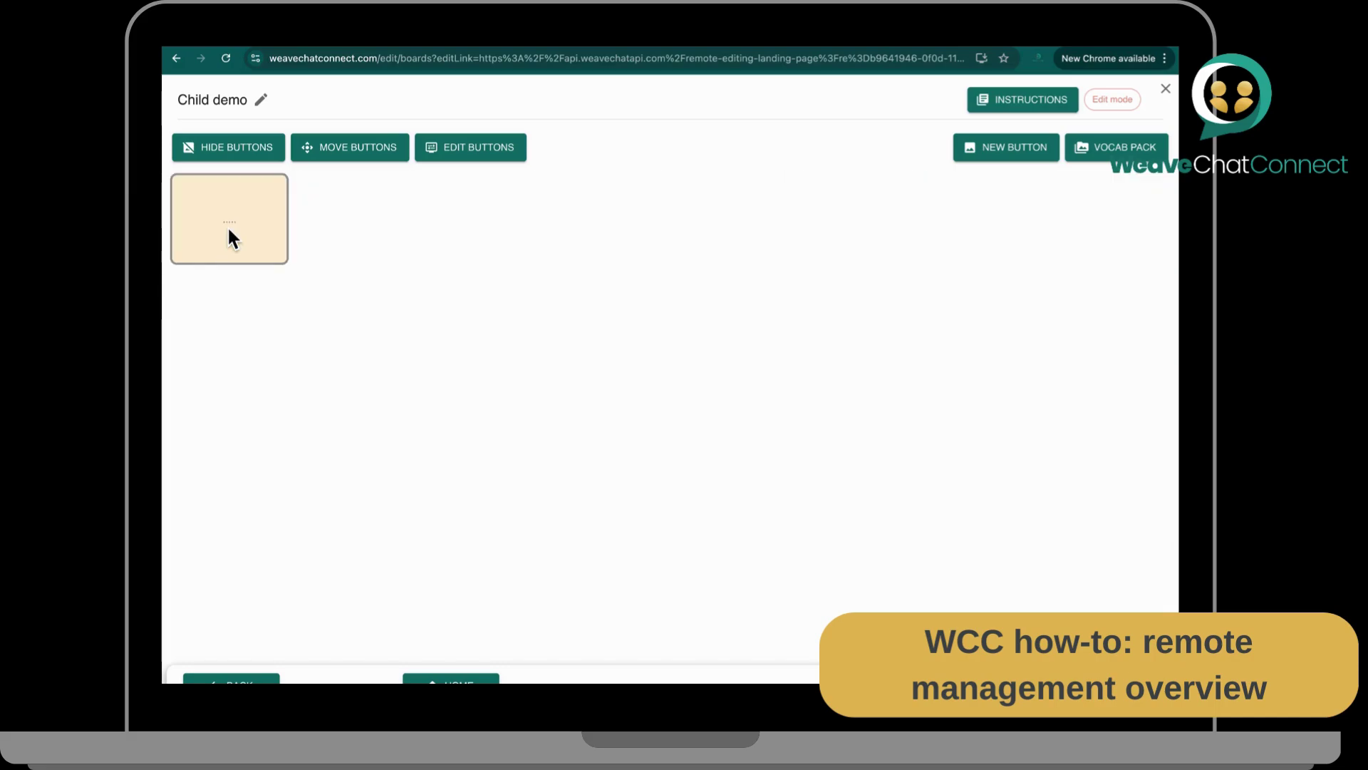
pyautogui.click(1016, 139)
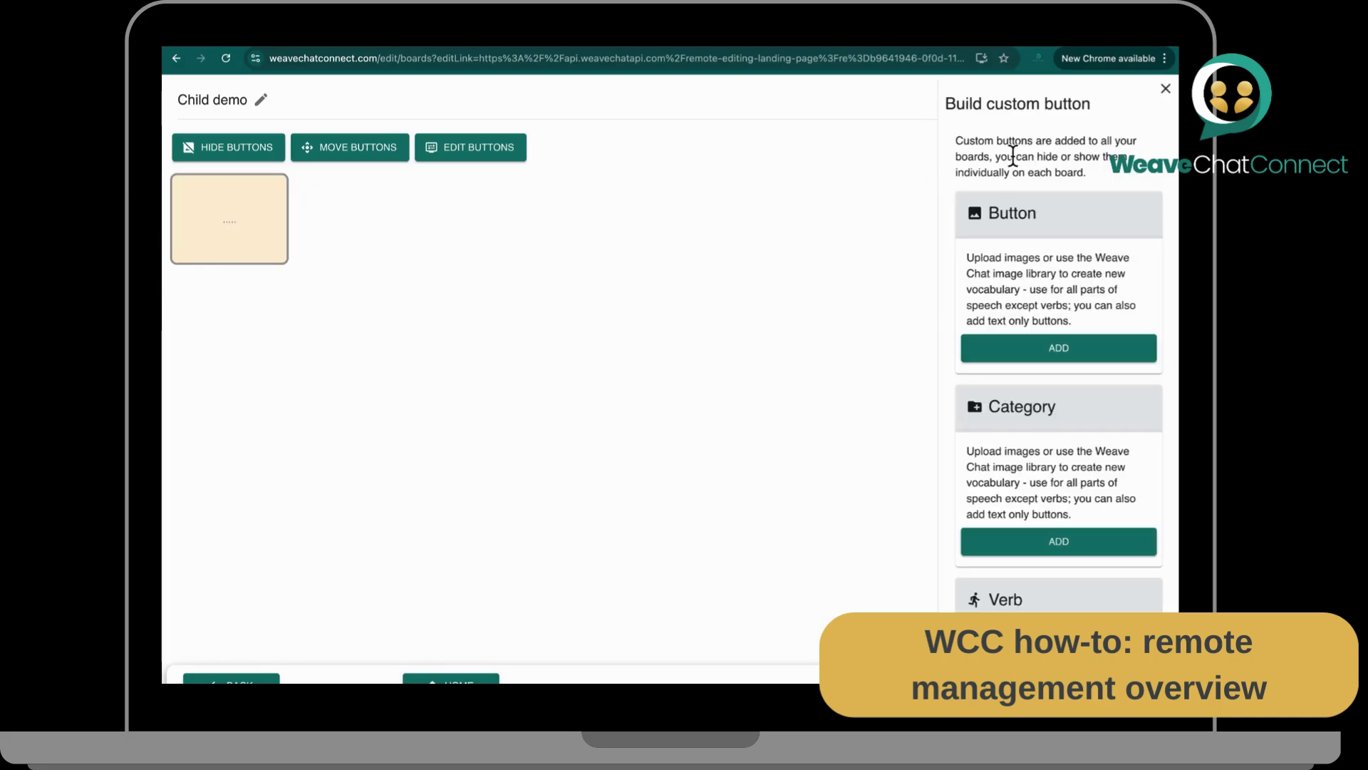
pyautogui.click(1022, 356)
pyautogui.click(1008, 297)
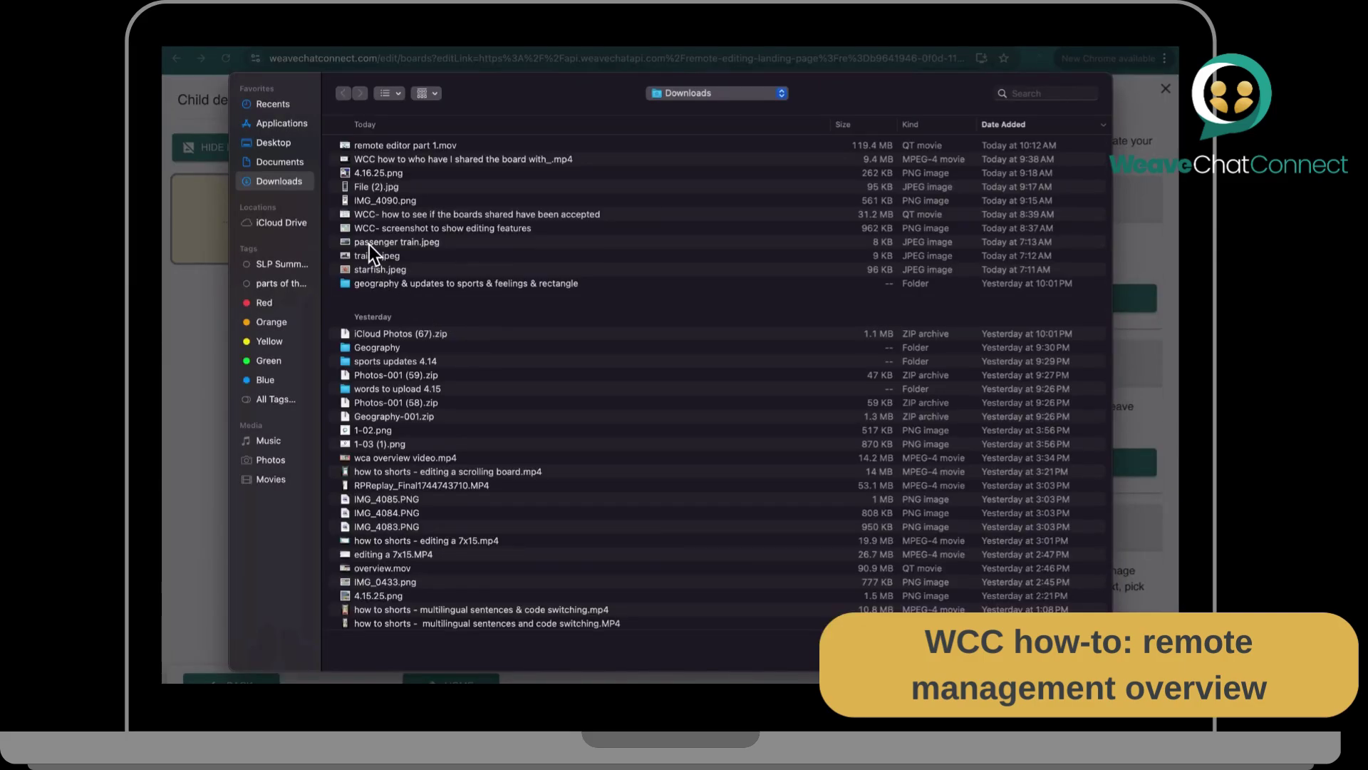
pyautogui.click(369, 245)
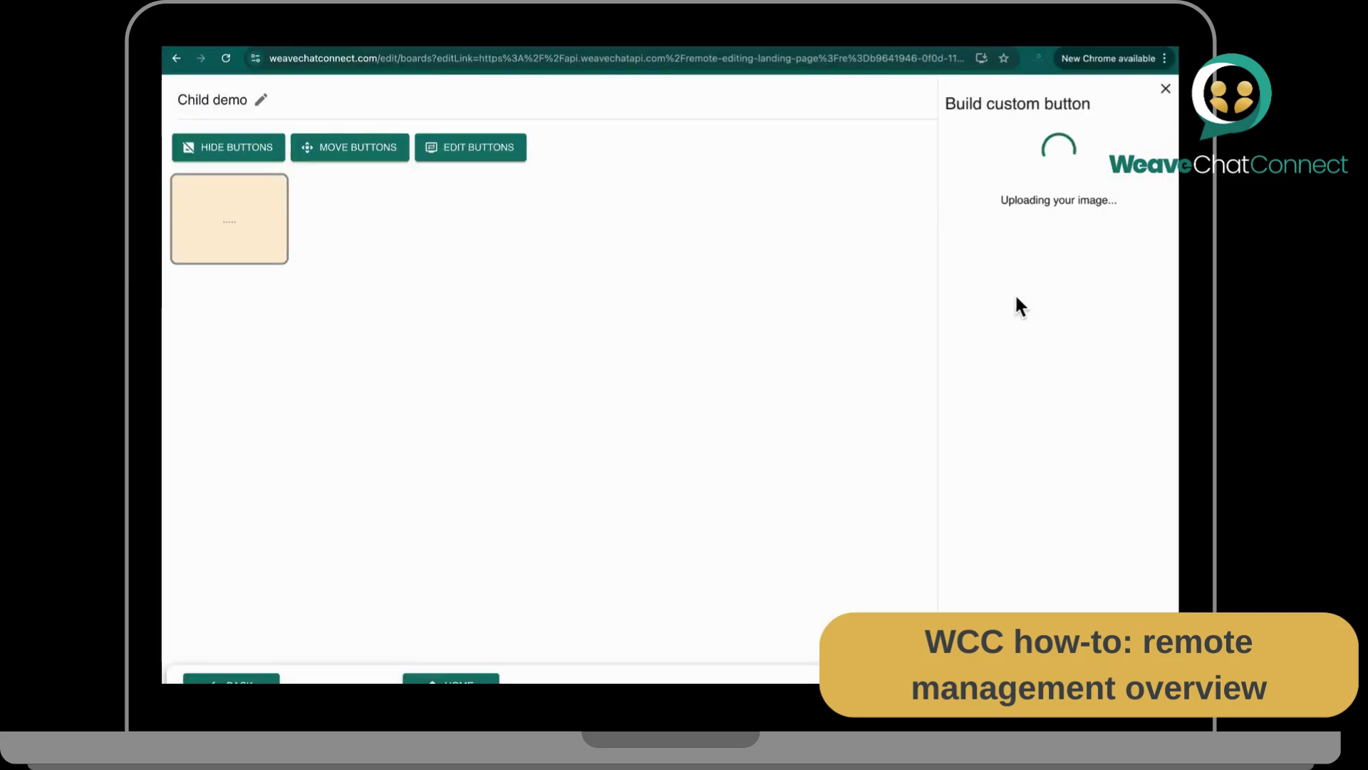
pyautogui.click(1018, 333)
pyautogui.write('pas')
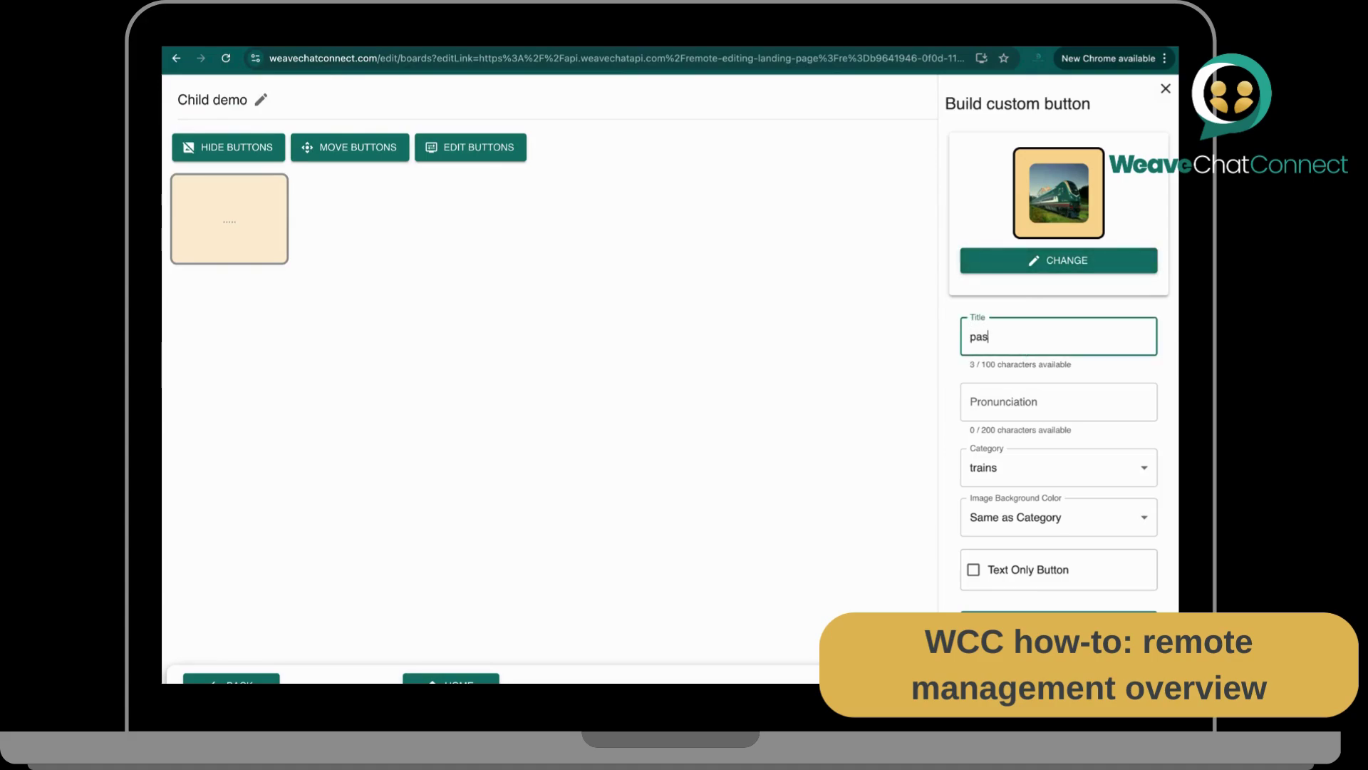
pyautogui.write('senger train')
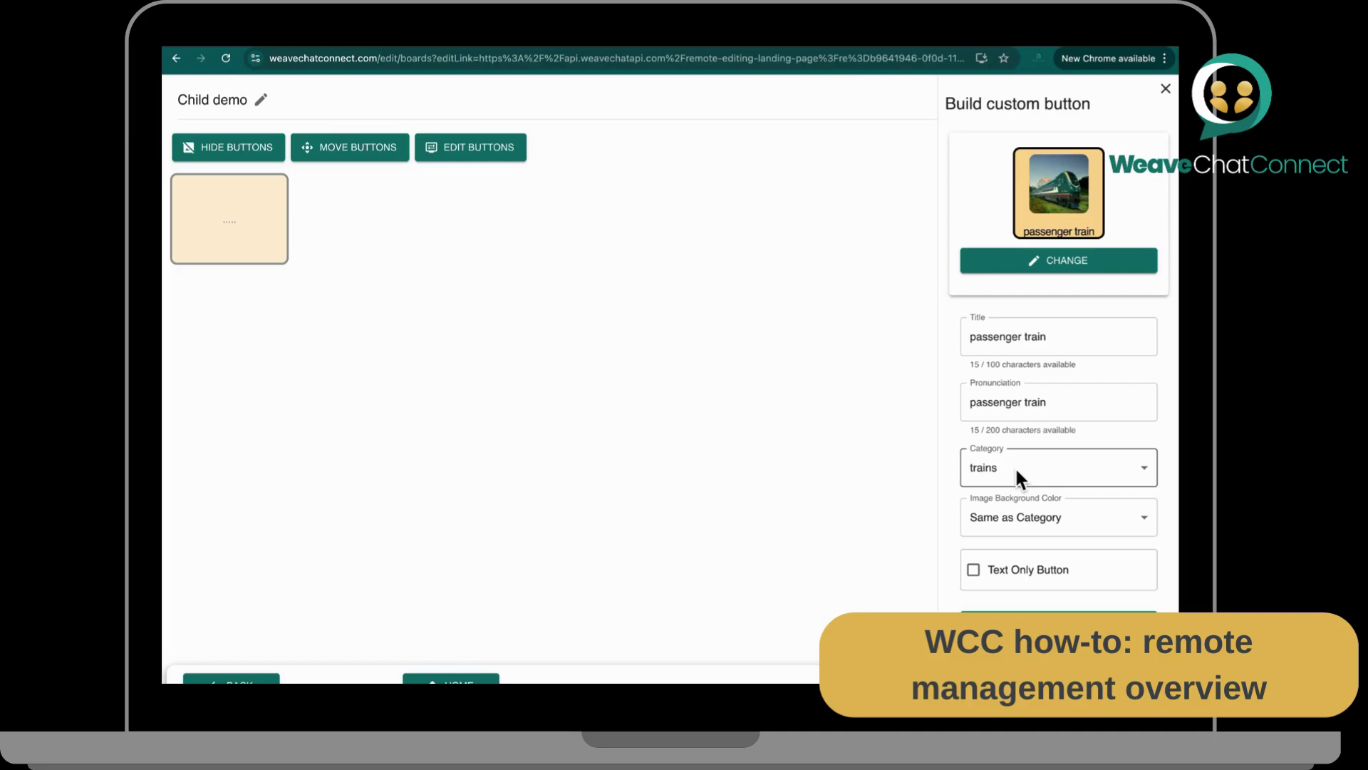
pyautogui.click(1052, 625)
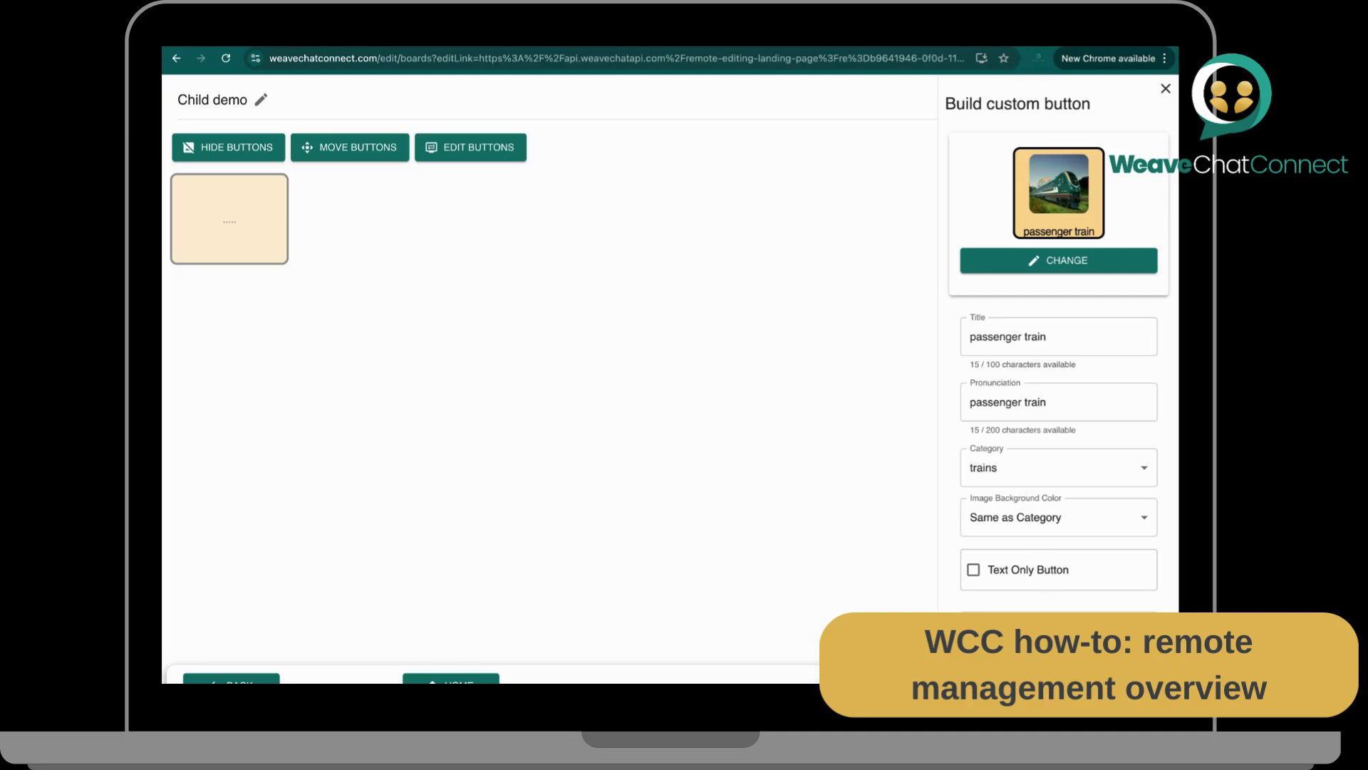
pyautogui.click(1165, 88)
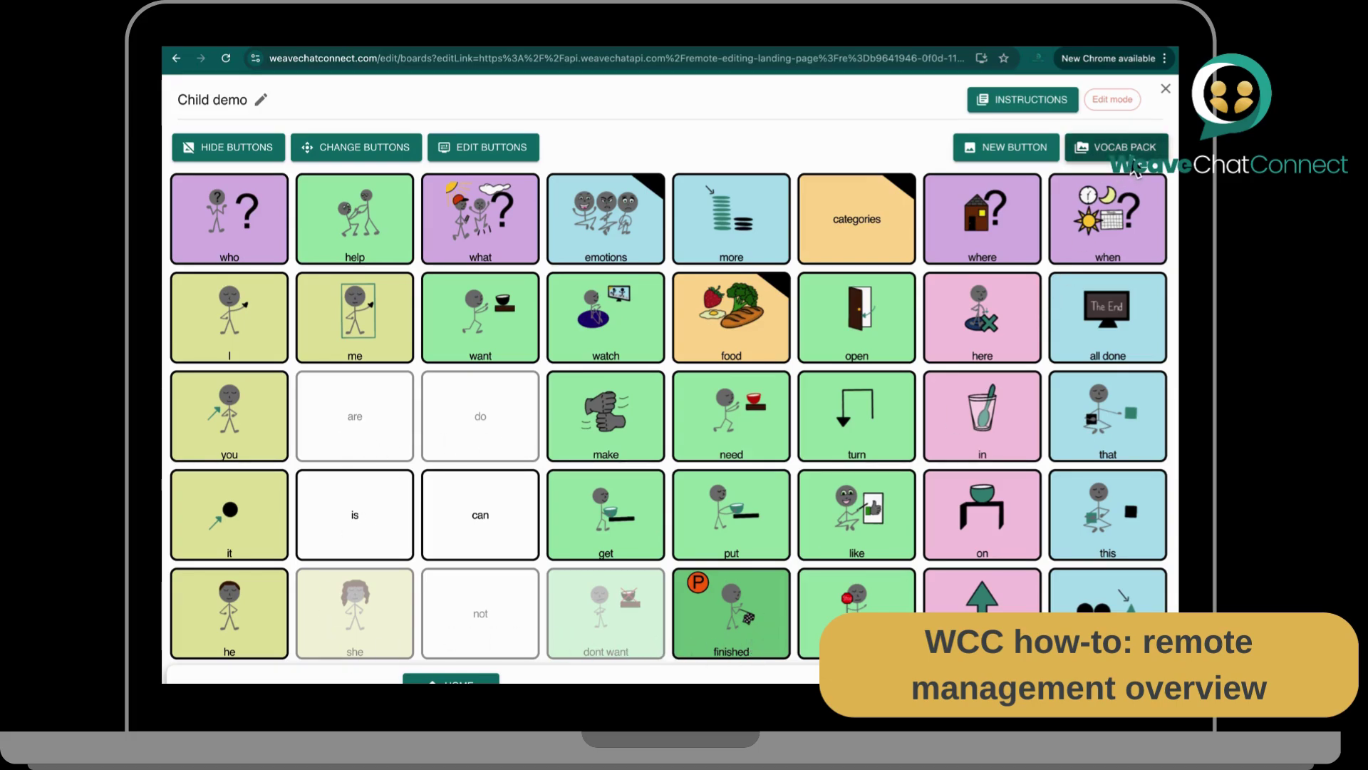
pyautogui.click(1129, 151)
pyautogui.click(998, 322)
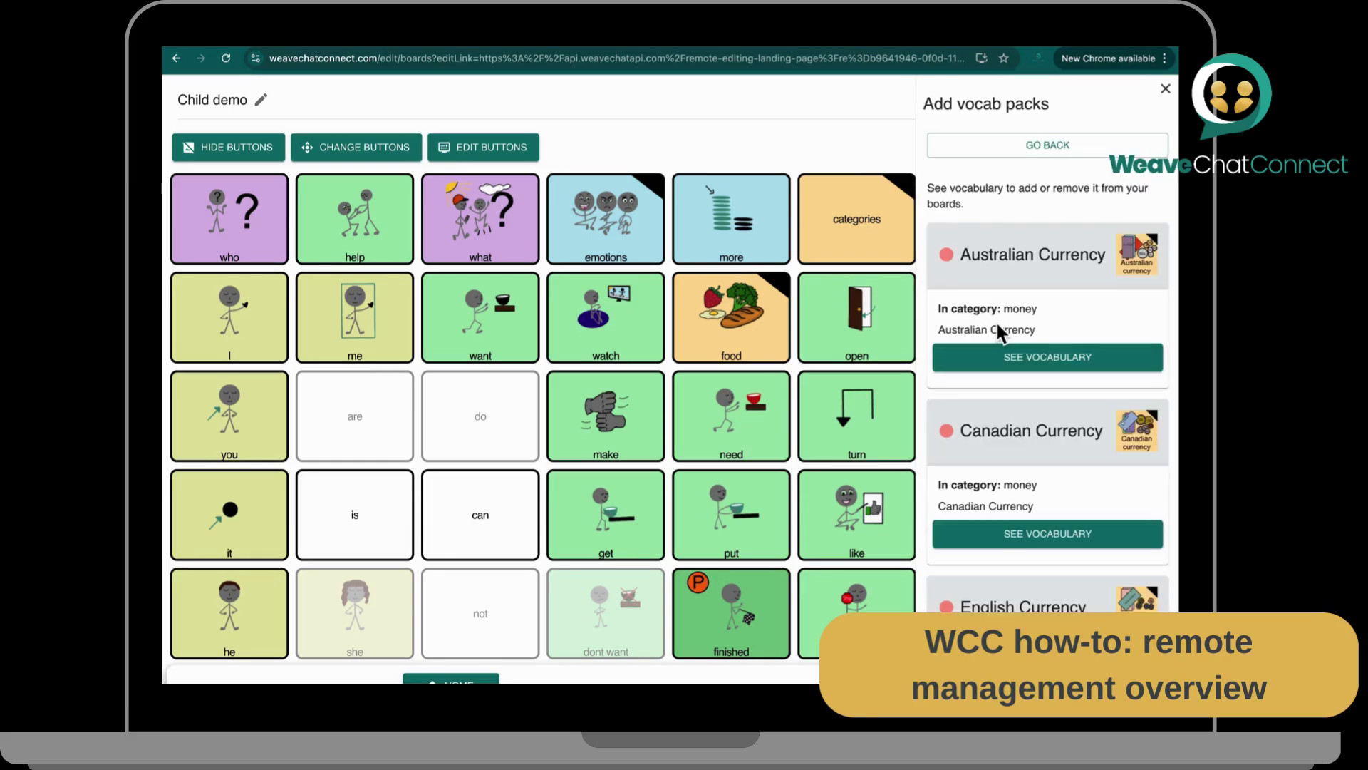
pyautogui.click(1020, 365)
pyautogui.click(1041, 195)
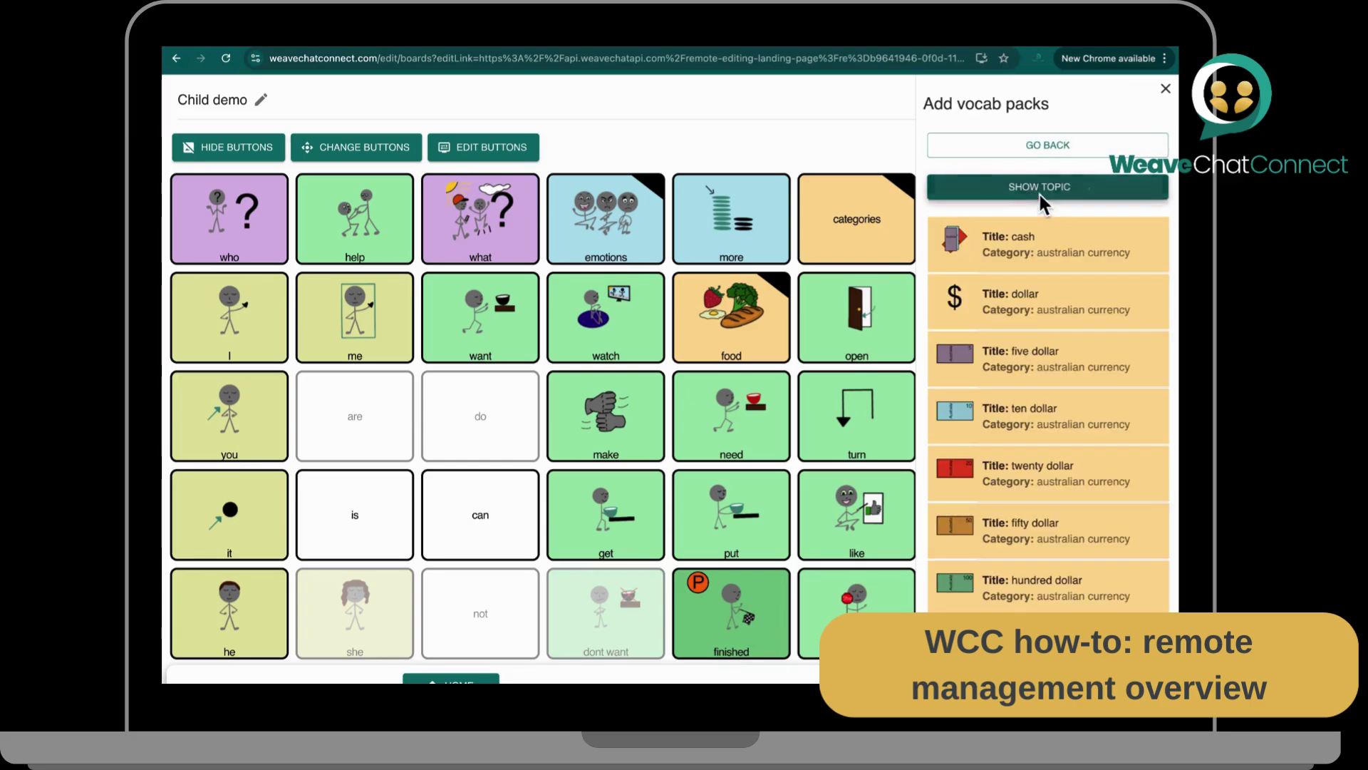
pyautogui.click(1166, 90)
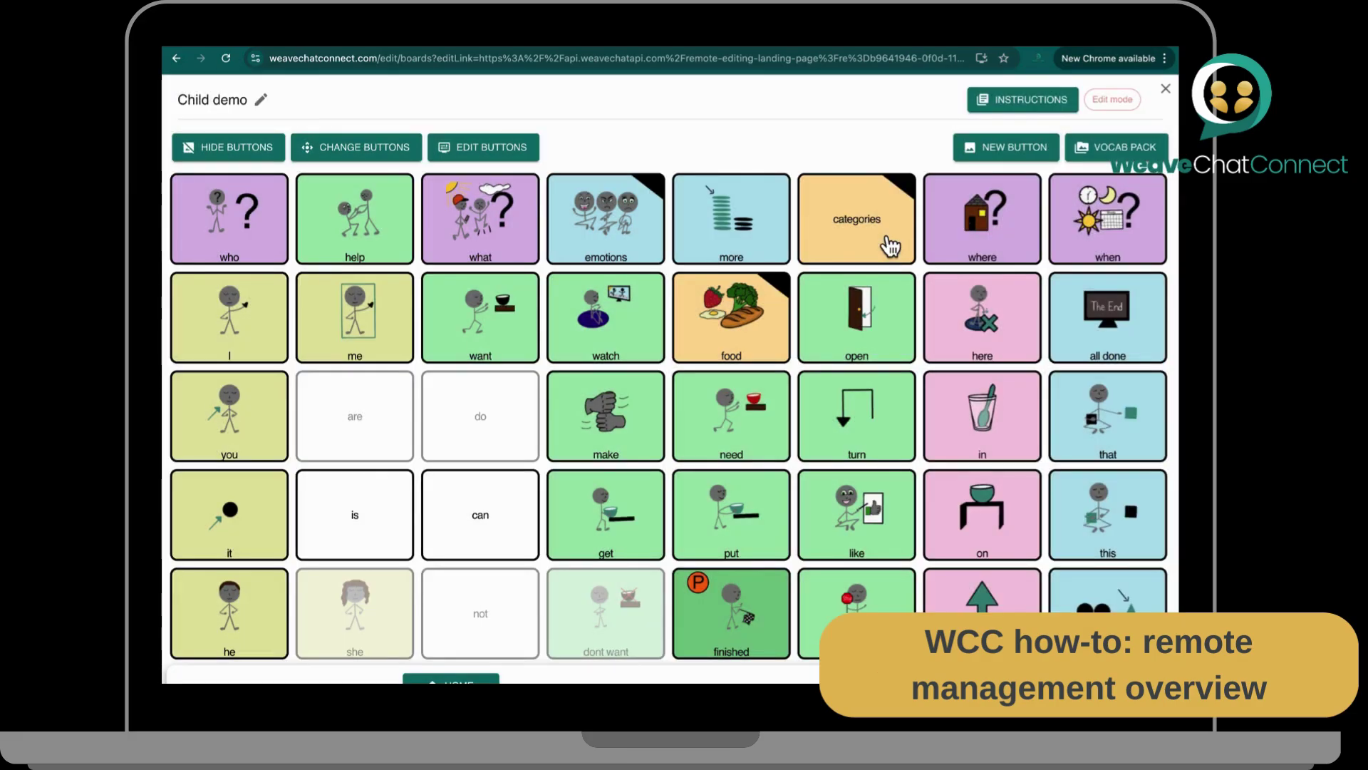
pyautogui.click(890, 246)
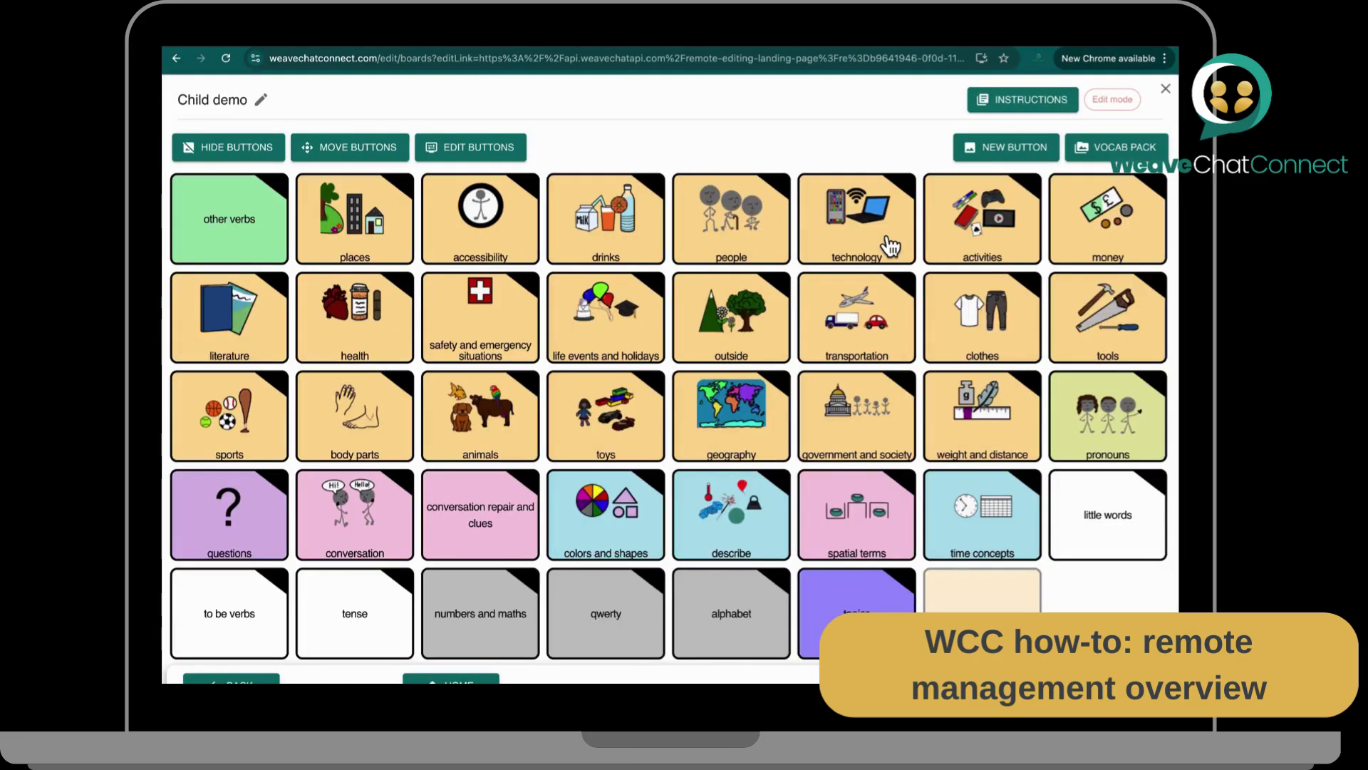
pyautogui.click(1124, 229)
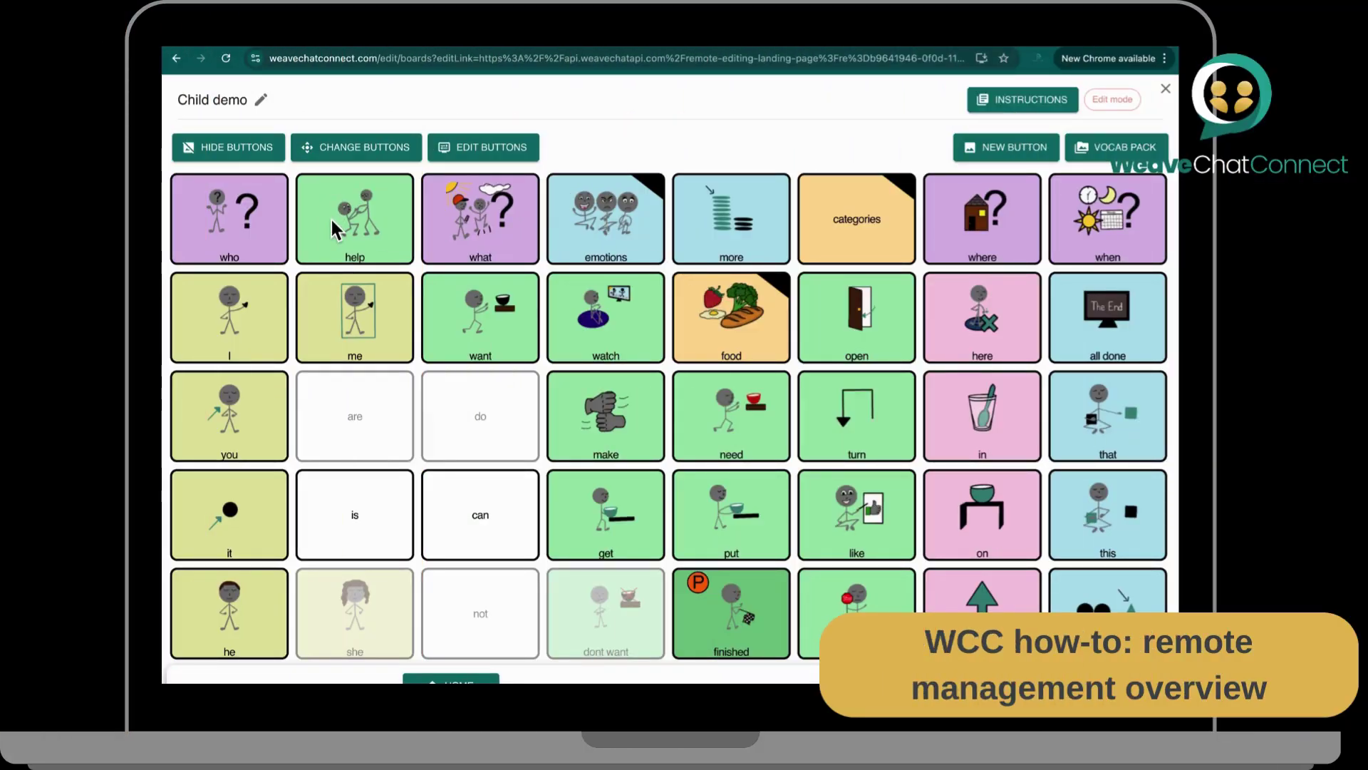
# Step: Append 'board' to the Child demo title and save it as Child demo board
pyautogui.click(261, 101)
pyautogui.click(649, 324)
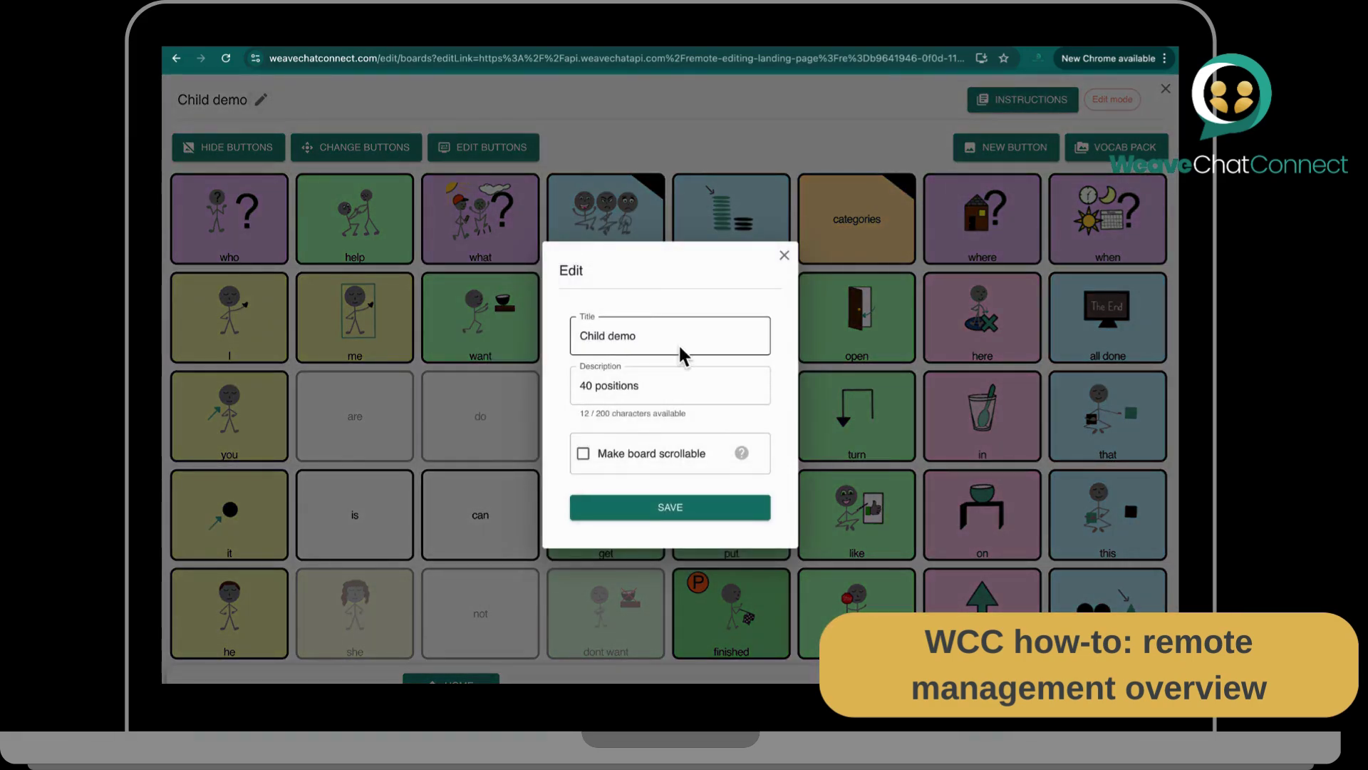
pyautogui.write('board')
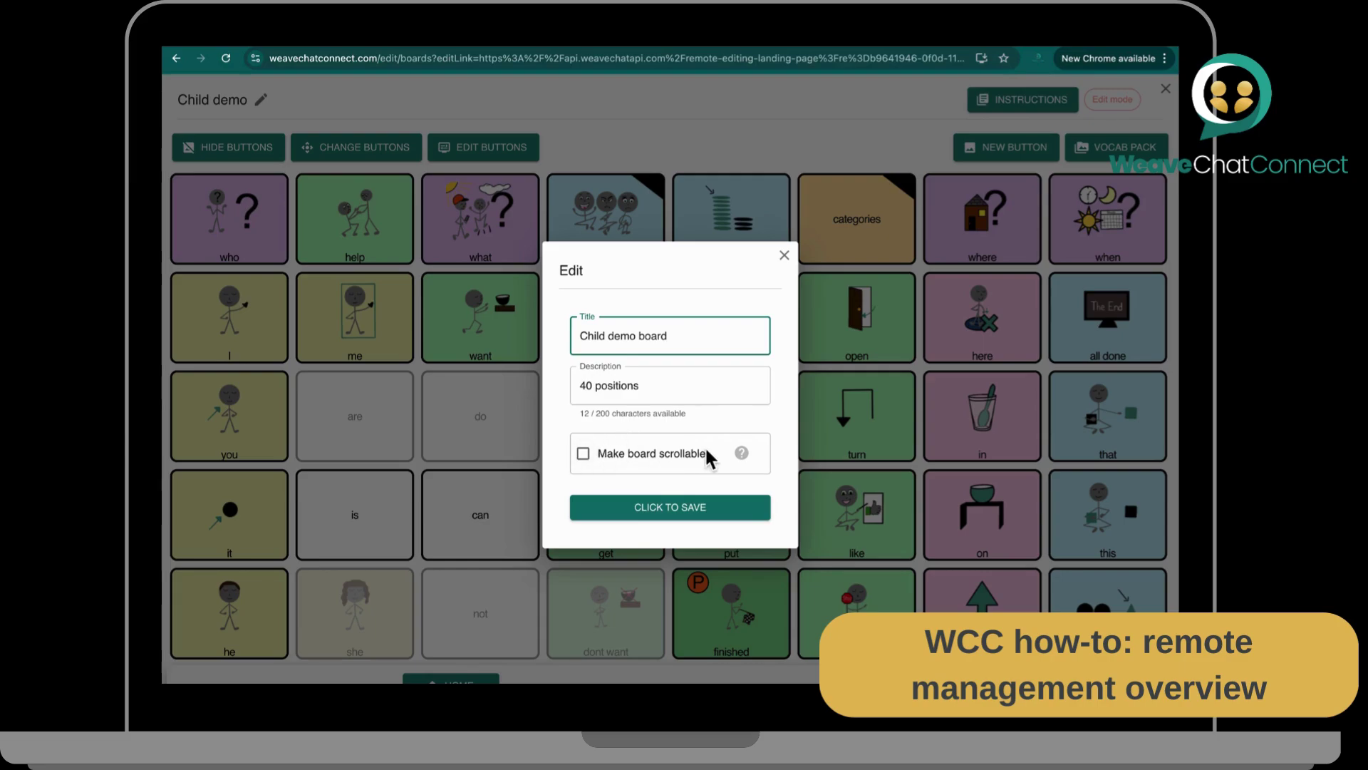
pyautogui.click(638, 509)
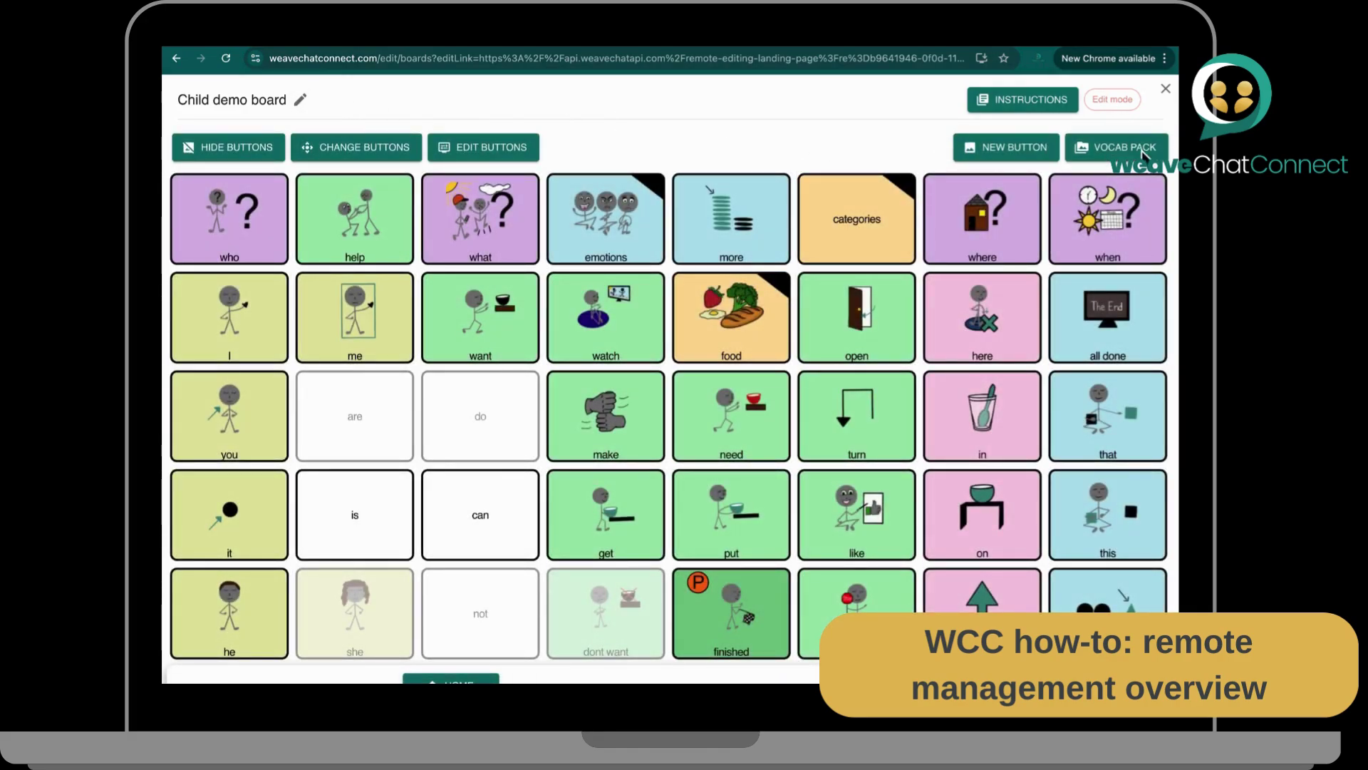
# Step: Set Child demo board as the active board on the Apple mobile device
pyautogui.click(1166, 89)
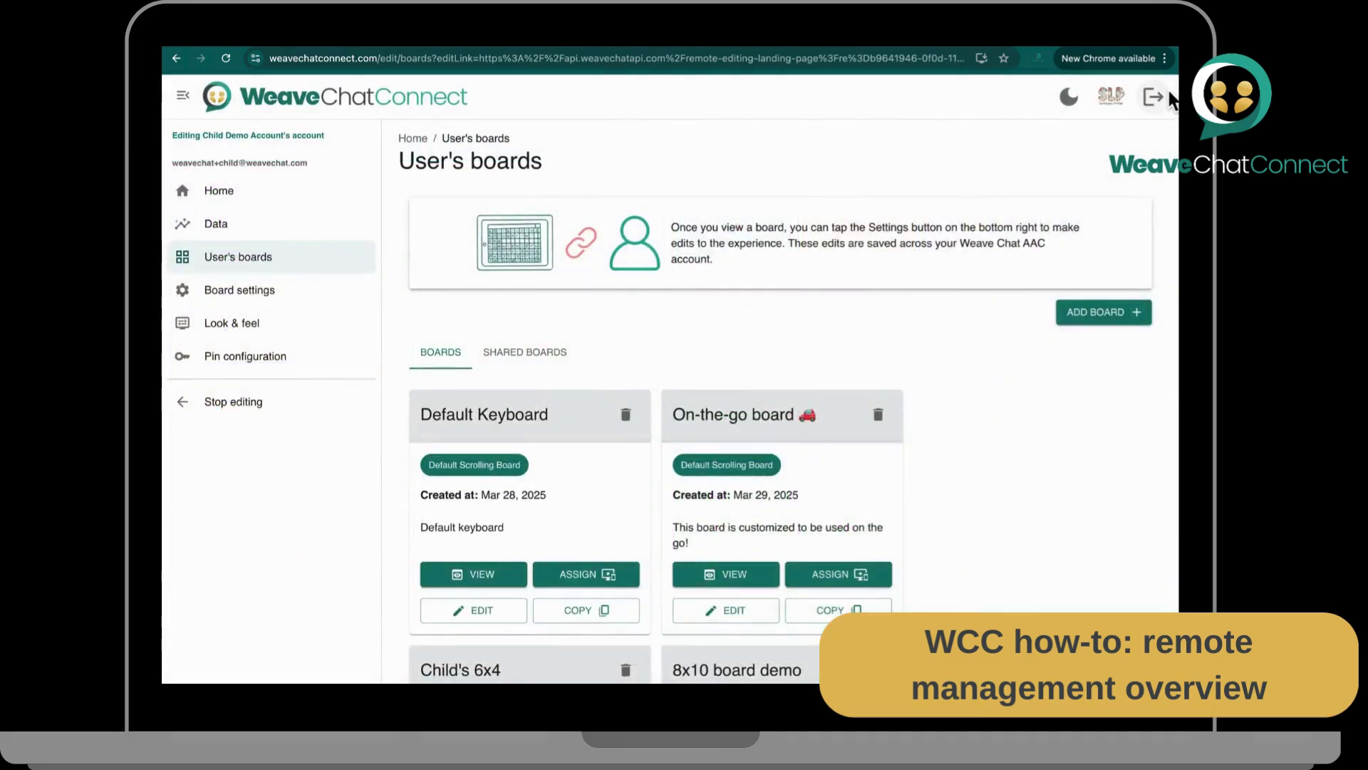
pyautogui.scroll(-5, 1076, 434)
pyautogui.scroll(-3, 1075, 430)
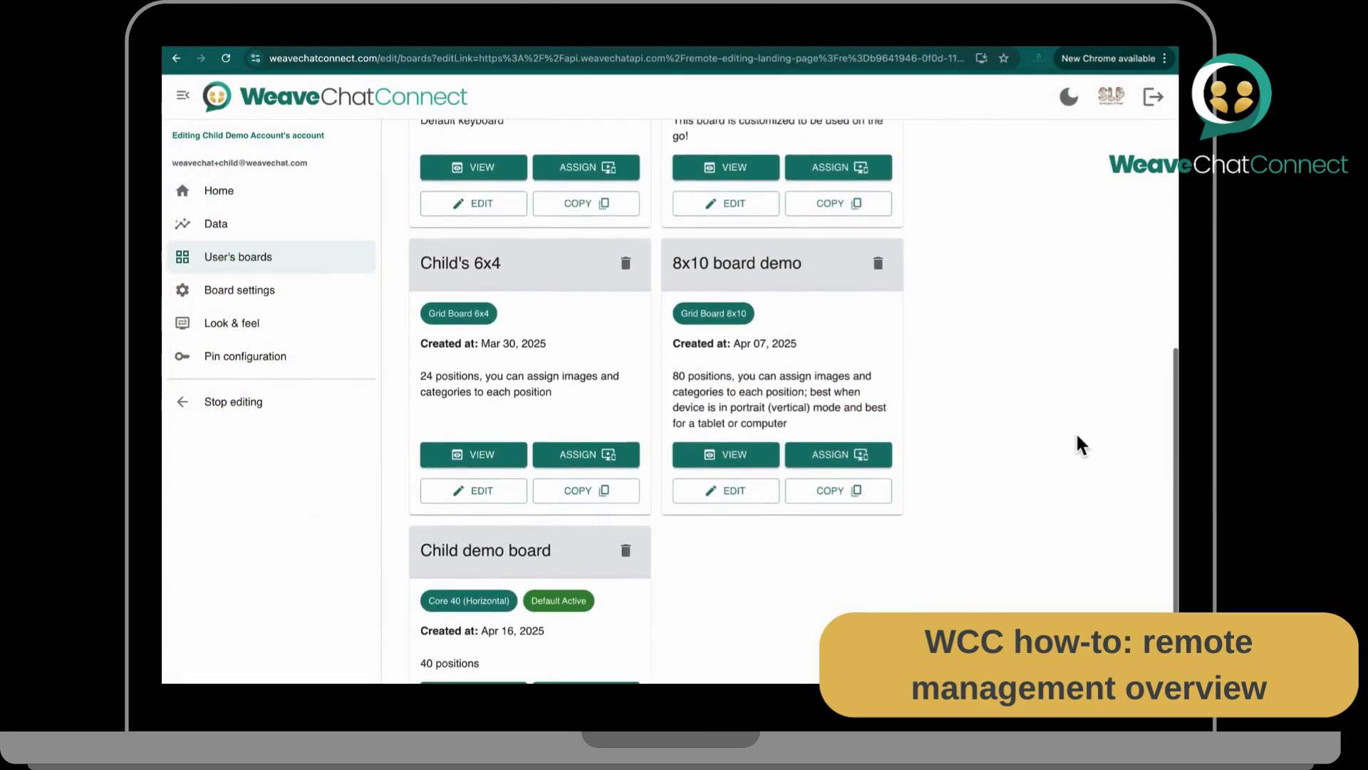
pyautogui.scroll(-1, 855, 552)
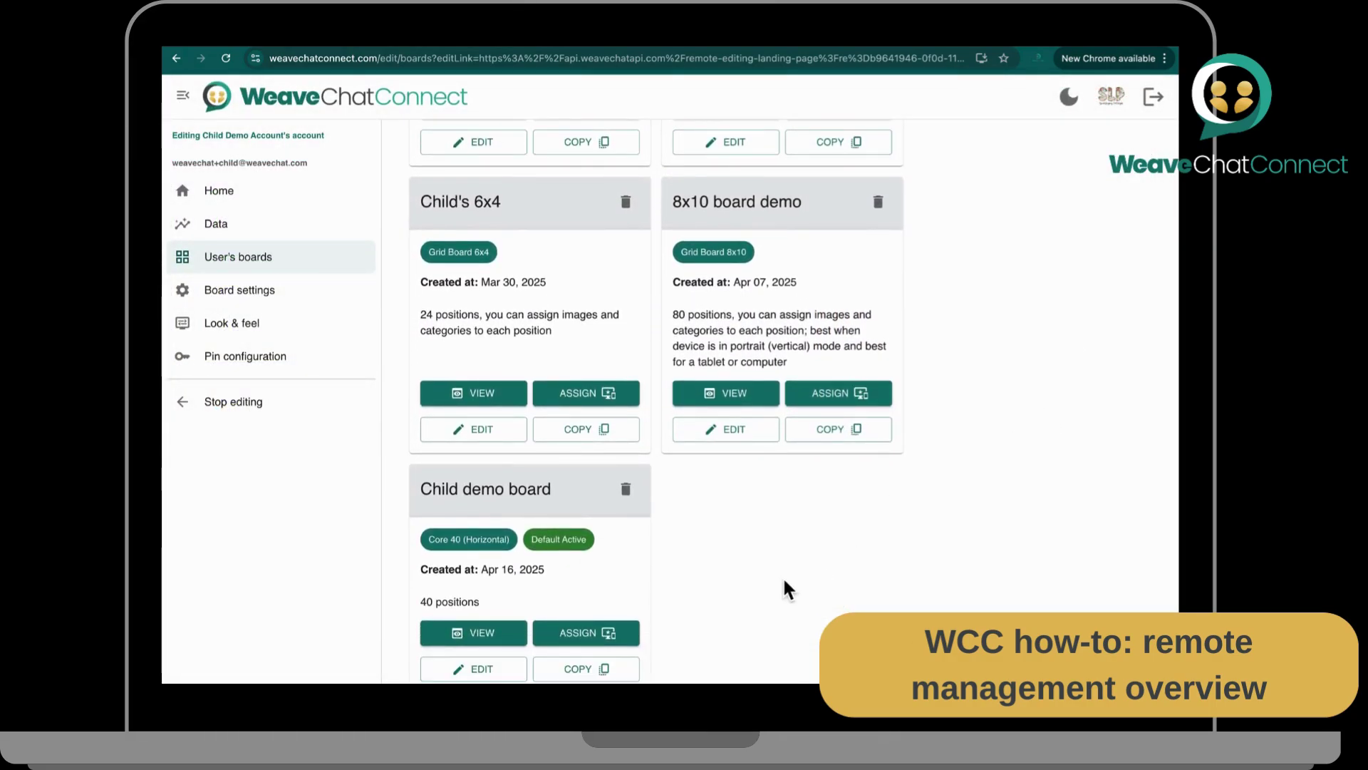
pyautogui.click(564, 636)
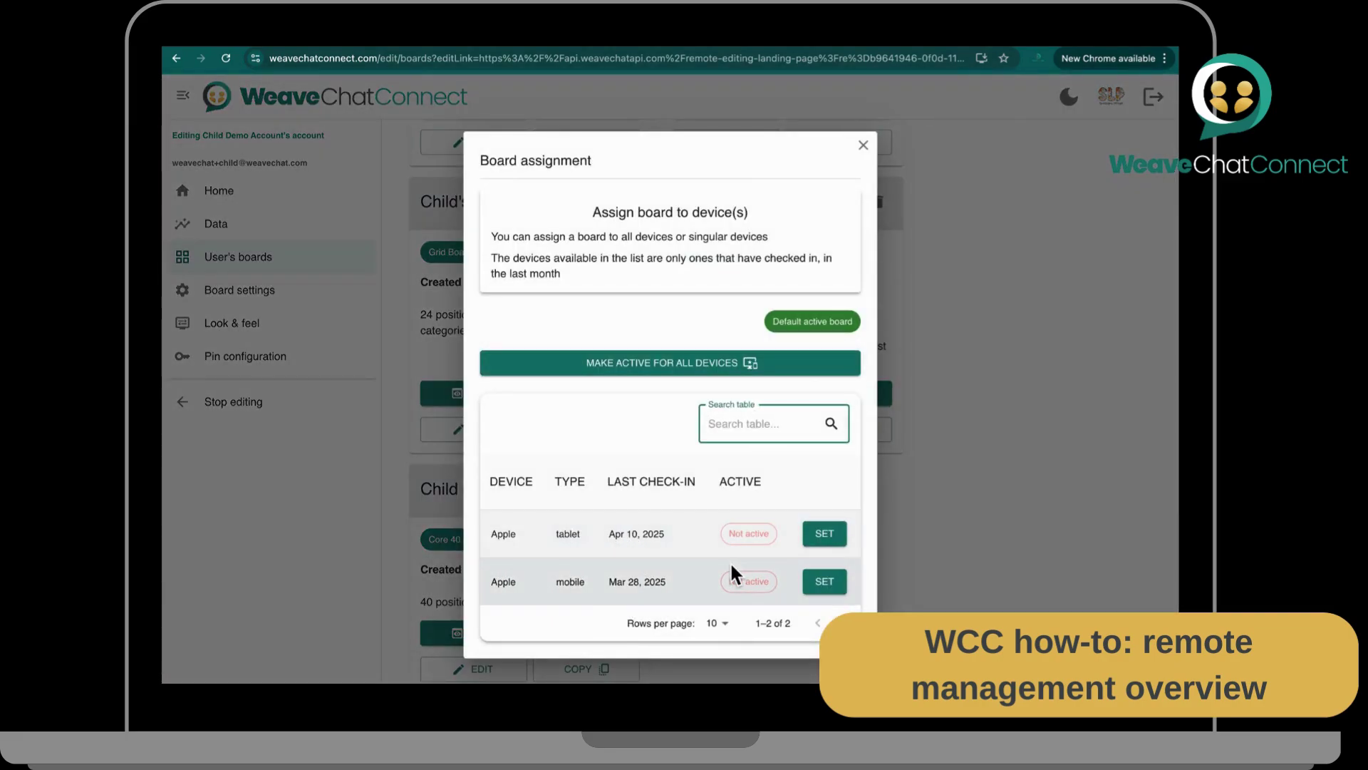
pyautogui.click(828, 584)
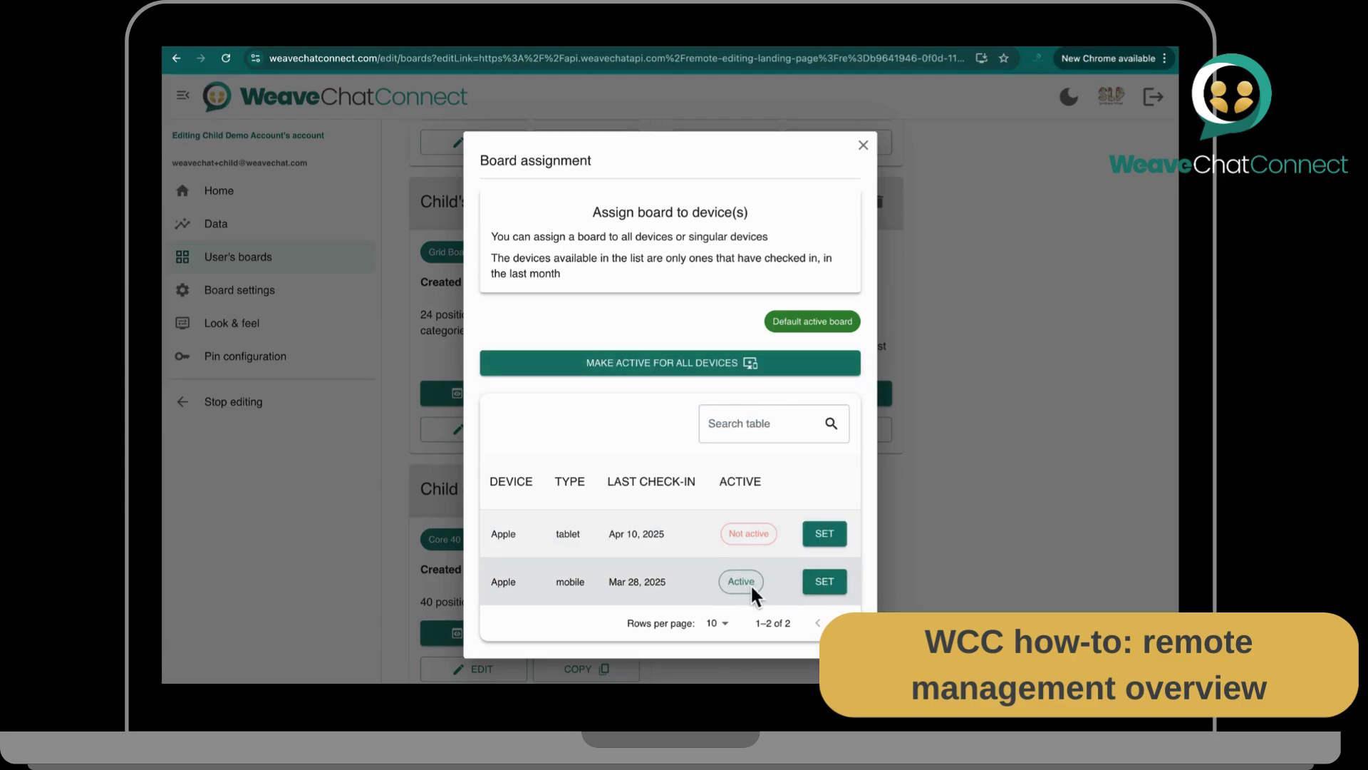
# Step: Make a copy of Child demo board and accept it
pyautogui.moveTo(759, 588)
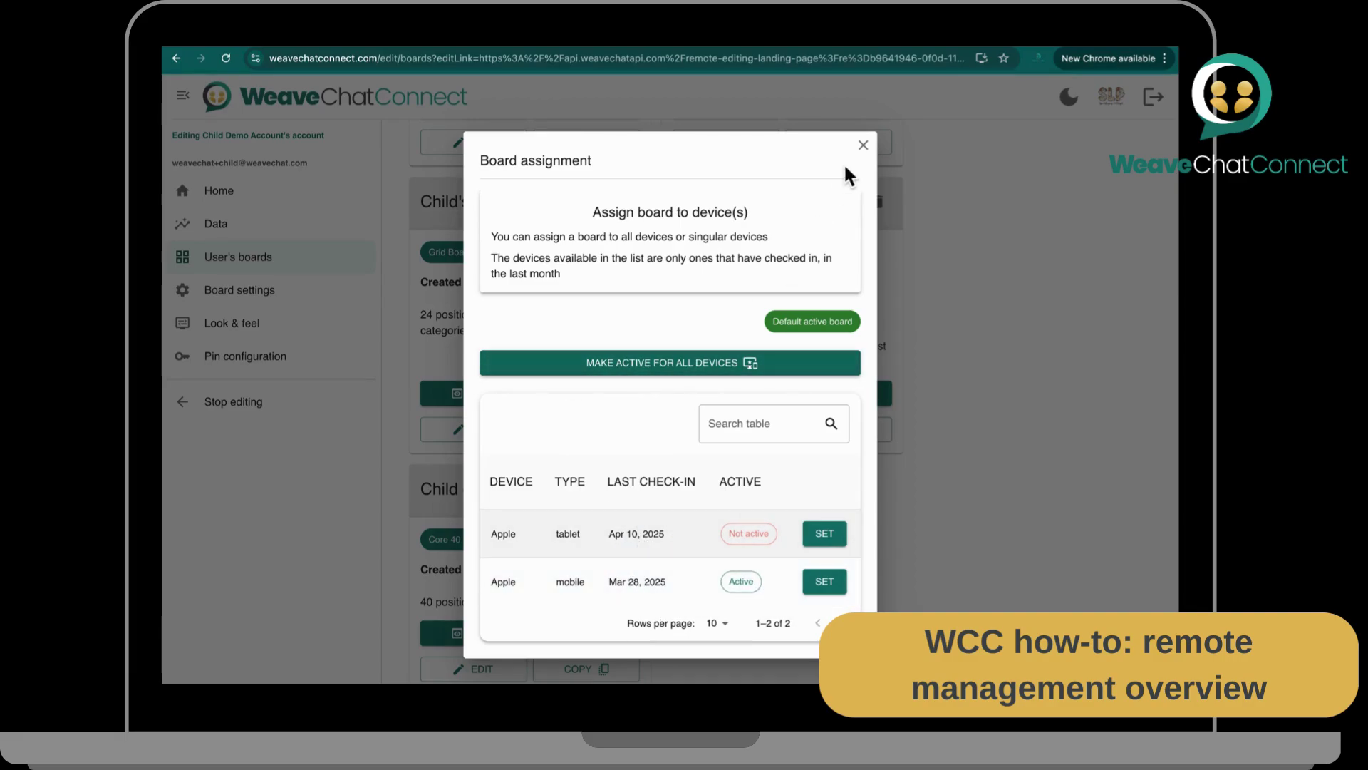
pyautogui.click(863, 145)
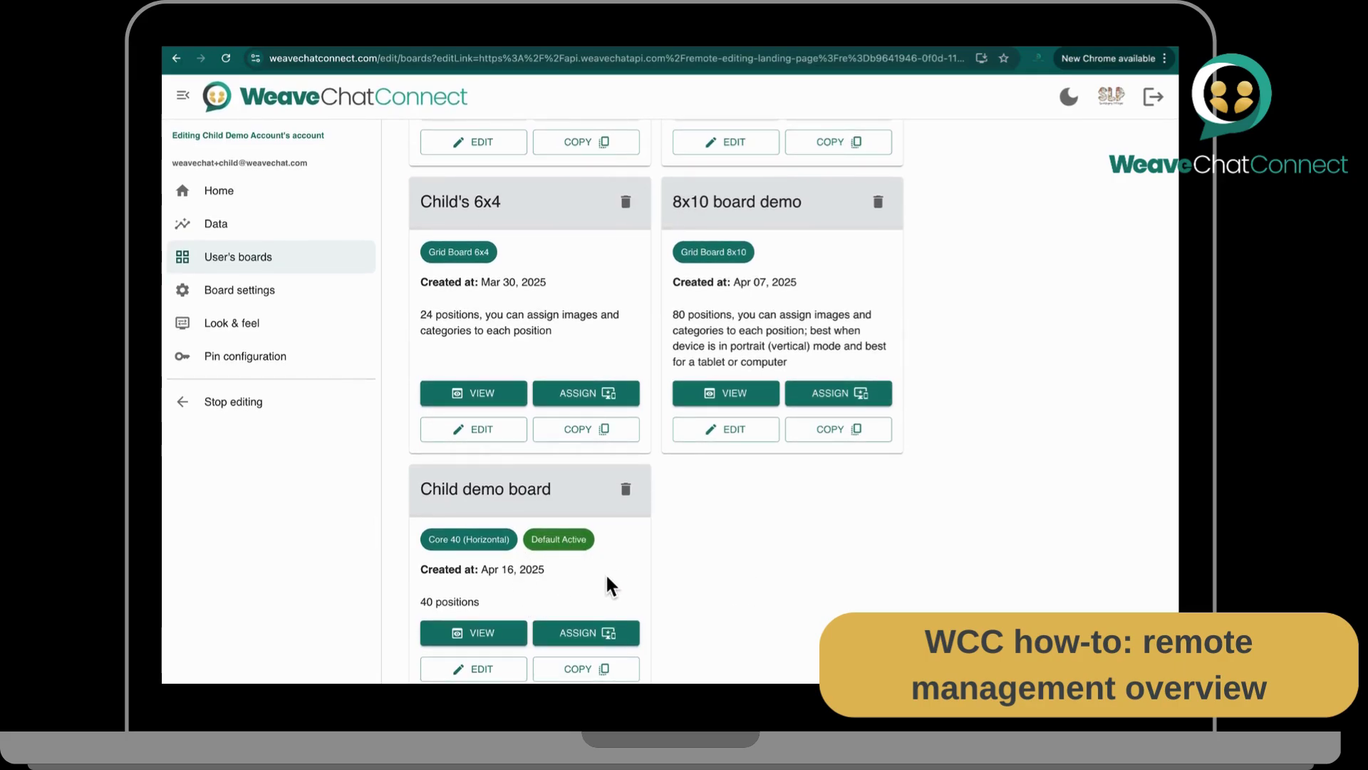
pyautogui.click(590, 670)
pyautogui.click(736, 433)
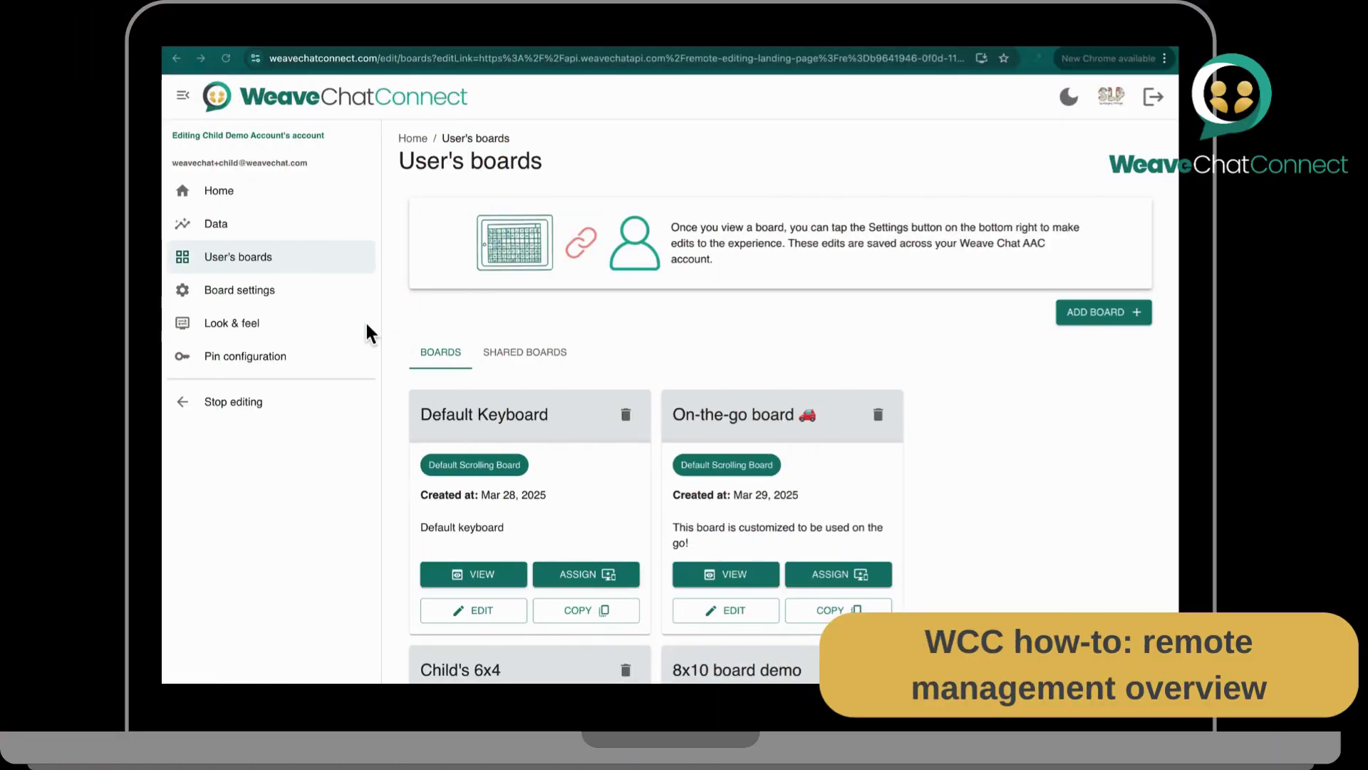
# Step: Open the Data page and page the sessions table back to April 3–April 1
pyautogui.click(253, 233)
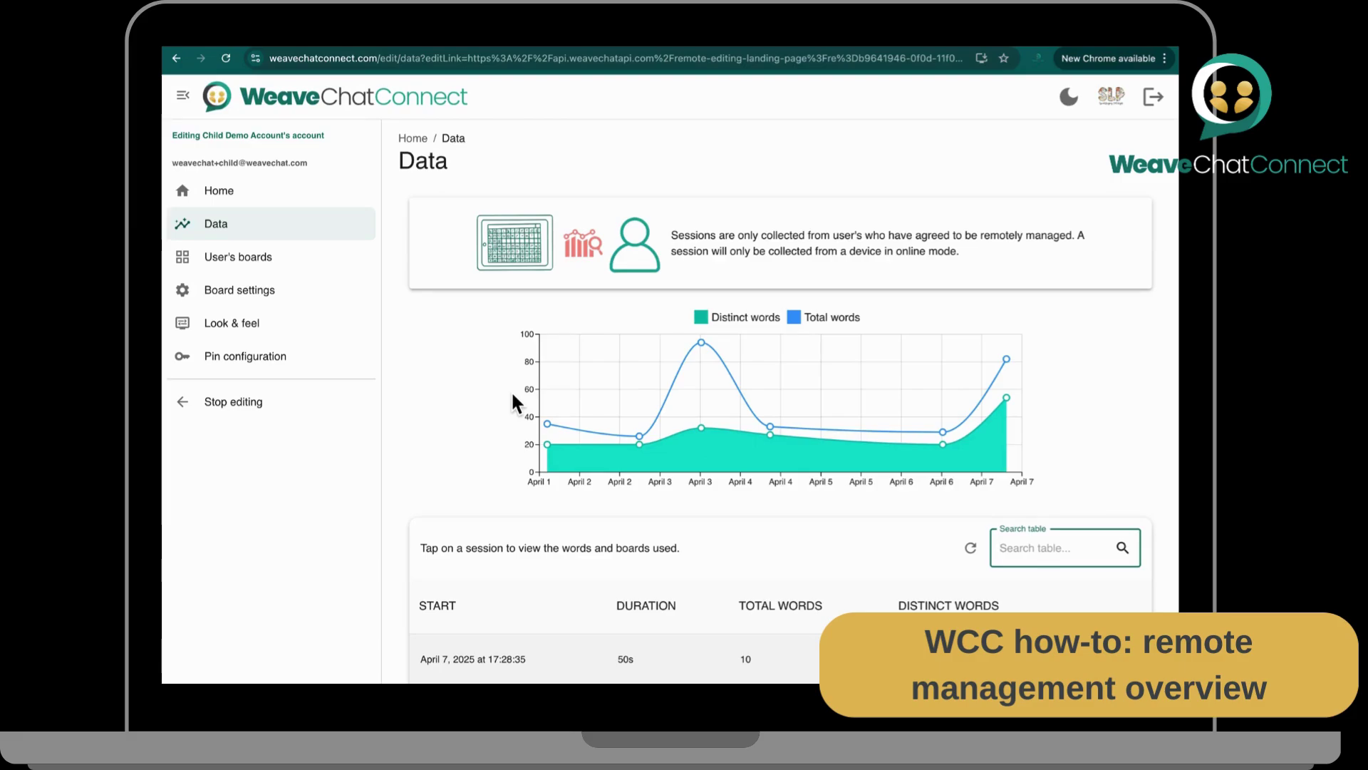
pyautogui.scroll(-1, 512, 394)
pyautogui.scroll(-2, 511, 390)
pyautogui.moveTo(710, 332)
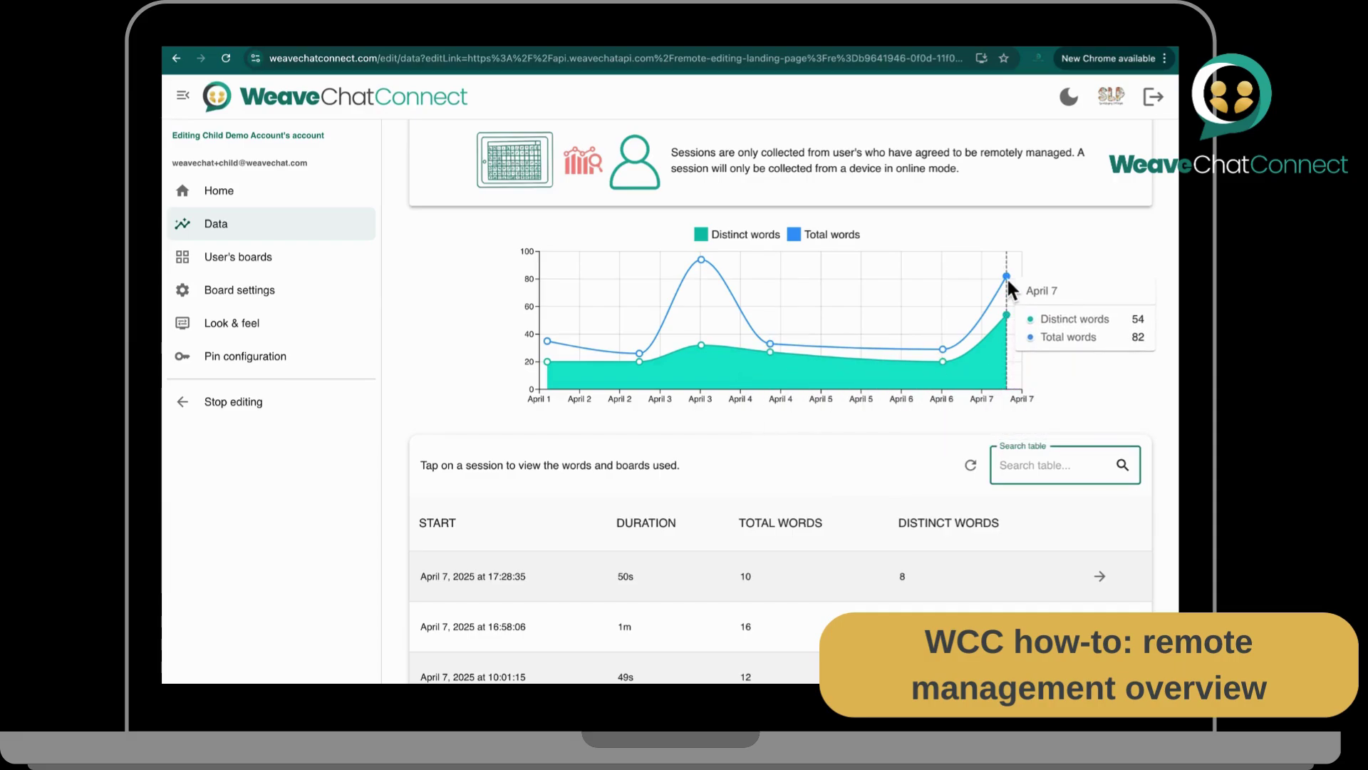
pyautogui.scroll(-4, 1074, 275)
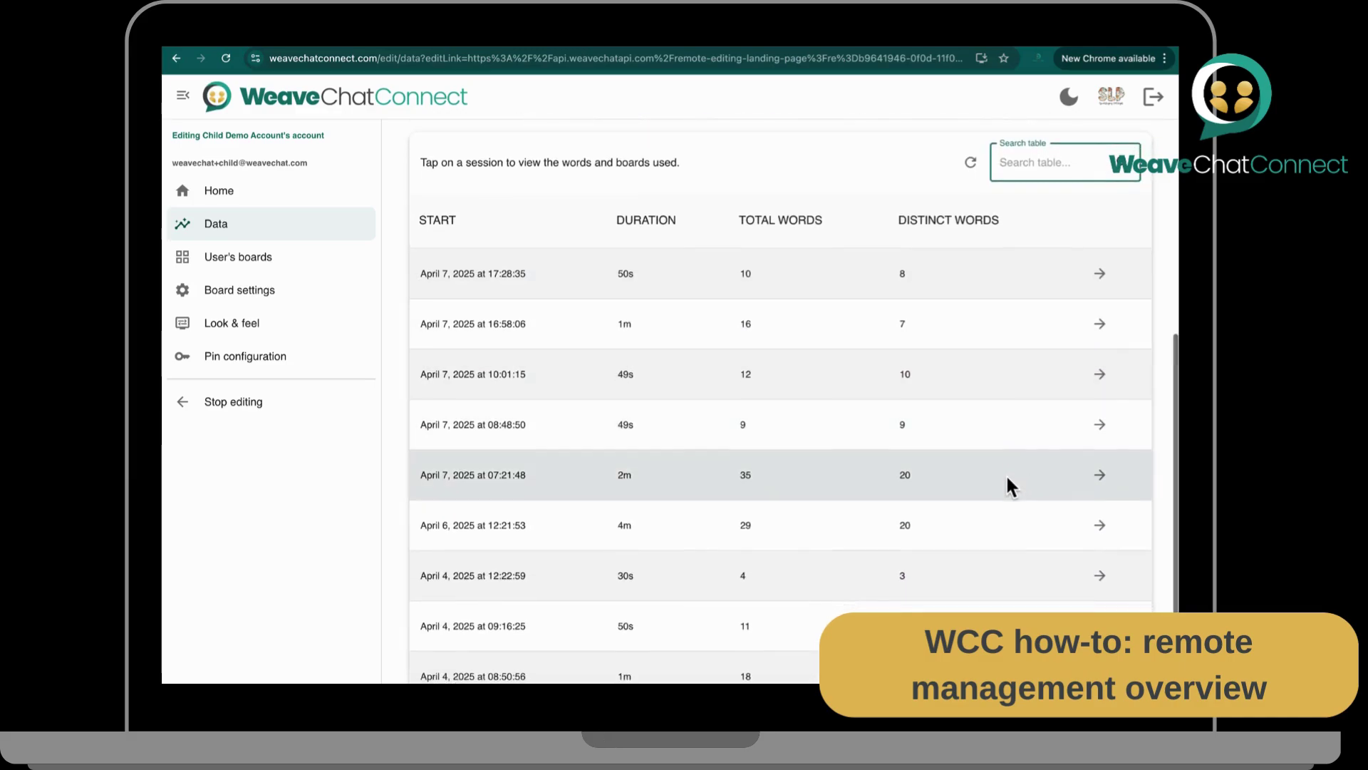
pyautogui.scroll(-2, 1008, 479)
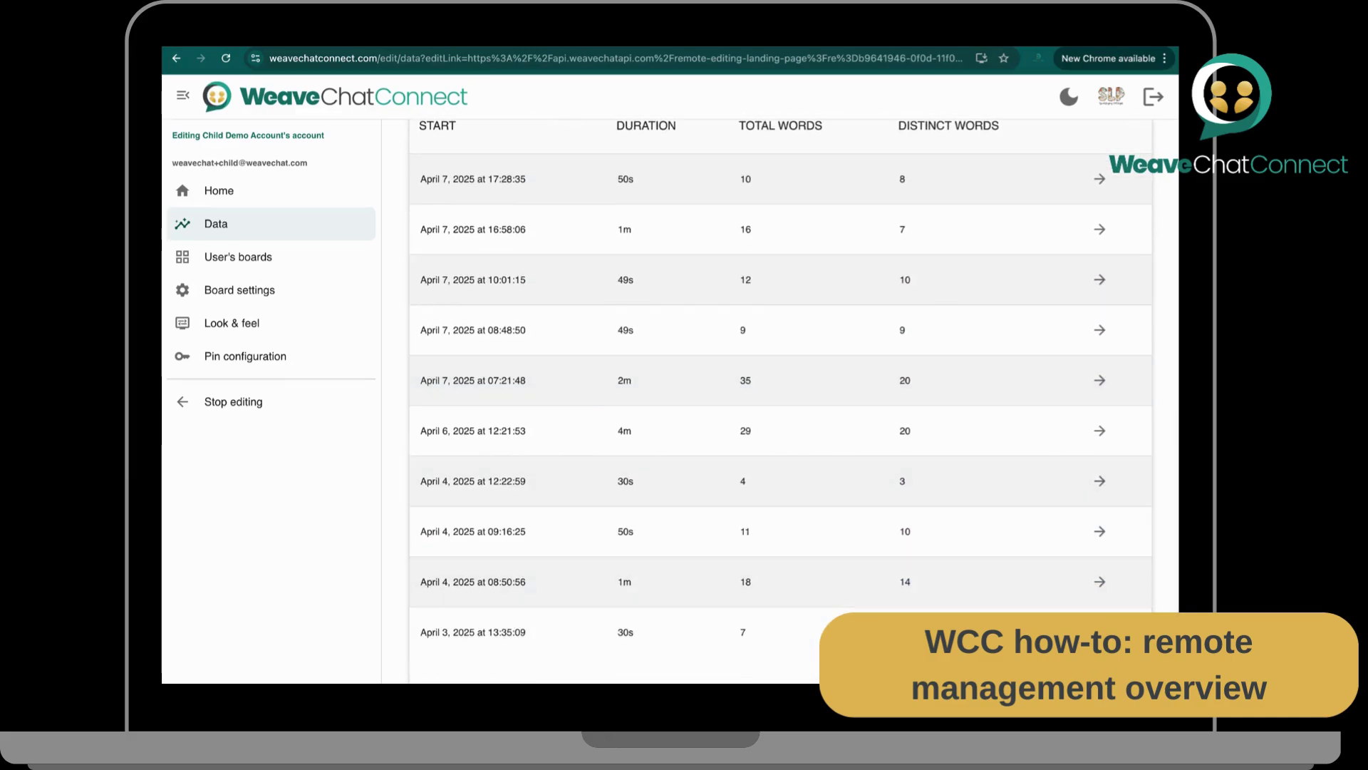
pyautogui.click(1126, 673)
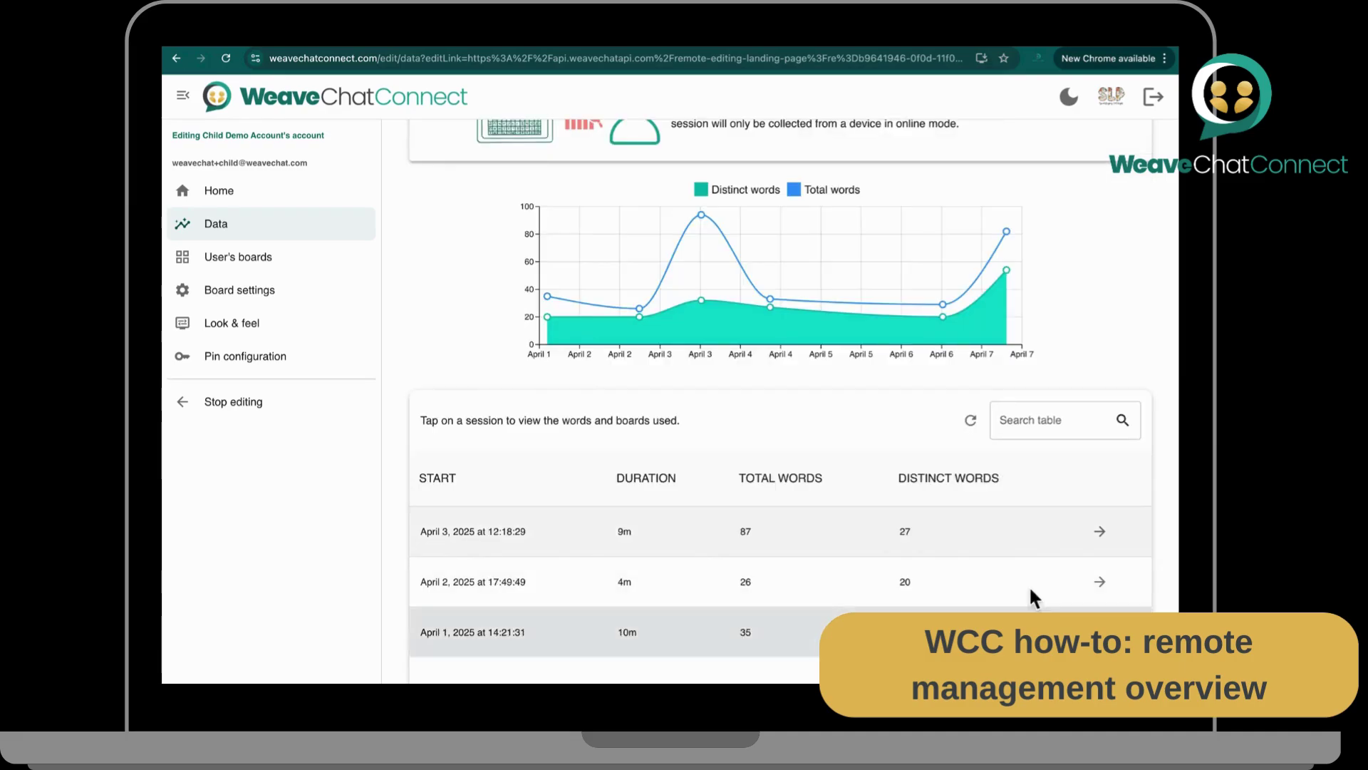
pyautogui.click(672, 533)
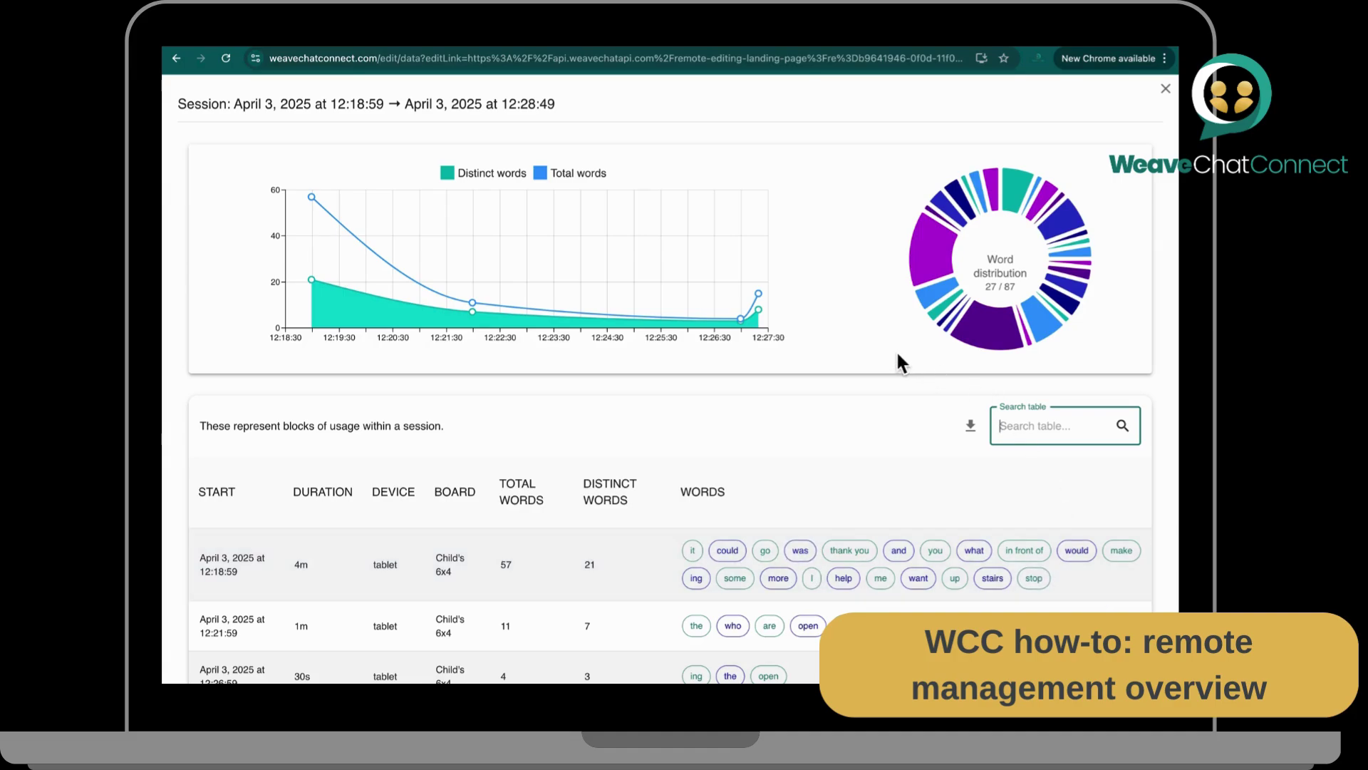
pyautogui.scroll(-2, 896, 349)
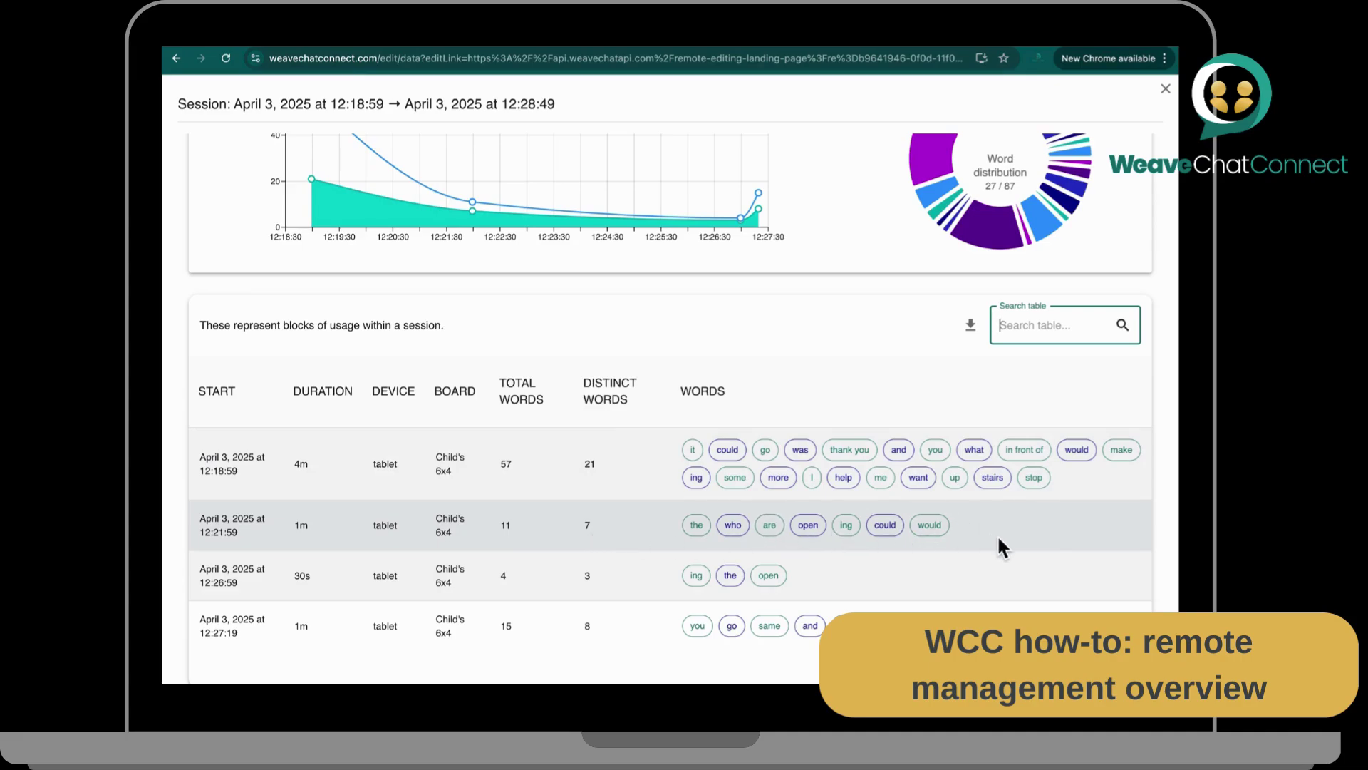
pyautogui.scroll(2, 862, 338)
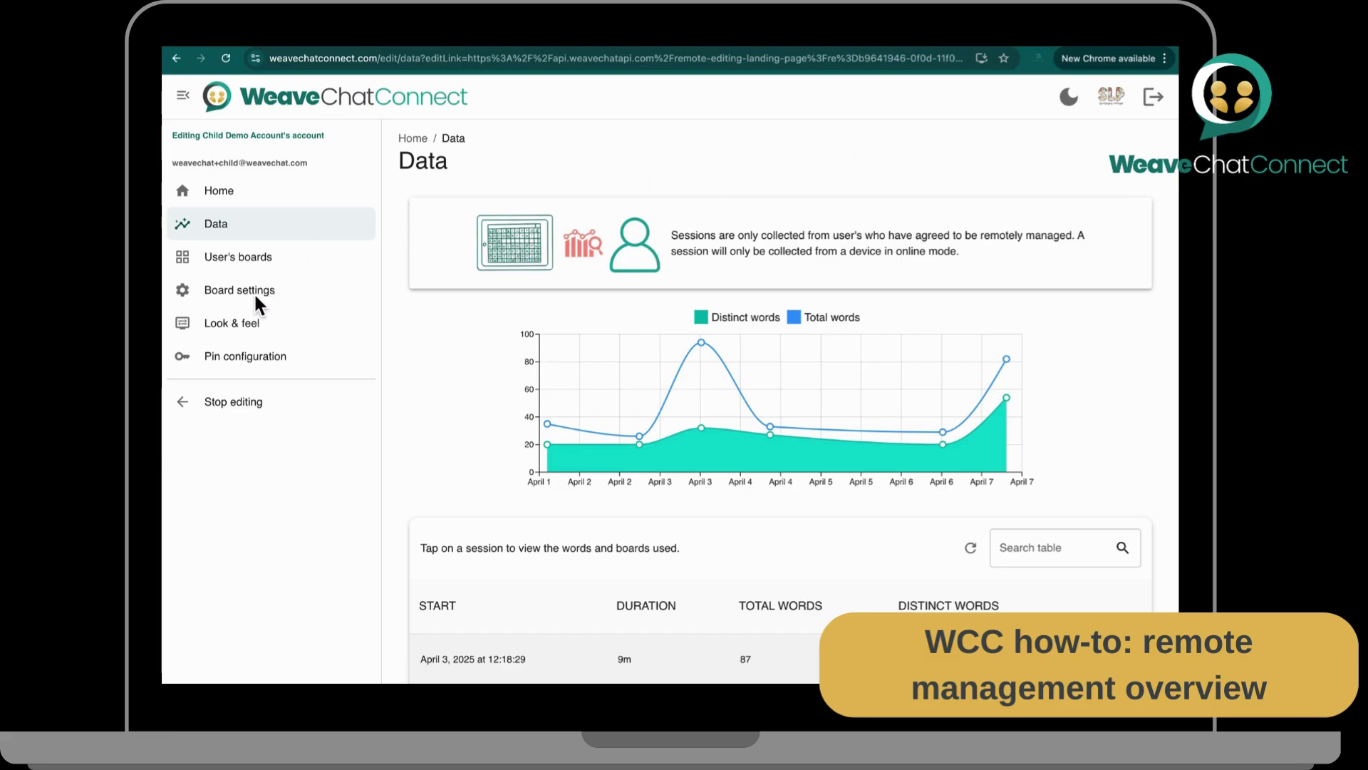
# Step: Review the Board settings checkboxes, then open Look & feel with Default sizes and Light color scheme
pyautogui.click(225, 289)
pyautogui.scroll(-8, 489, 476)
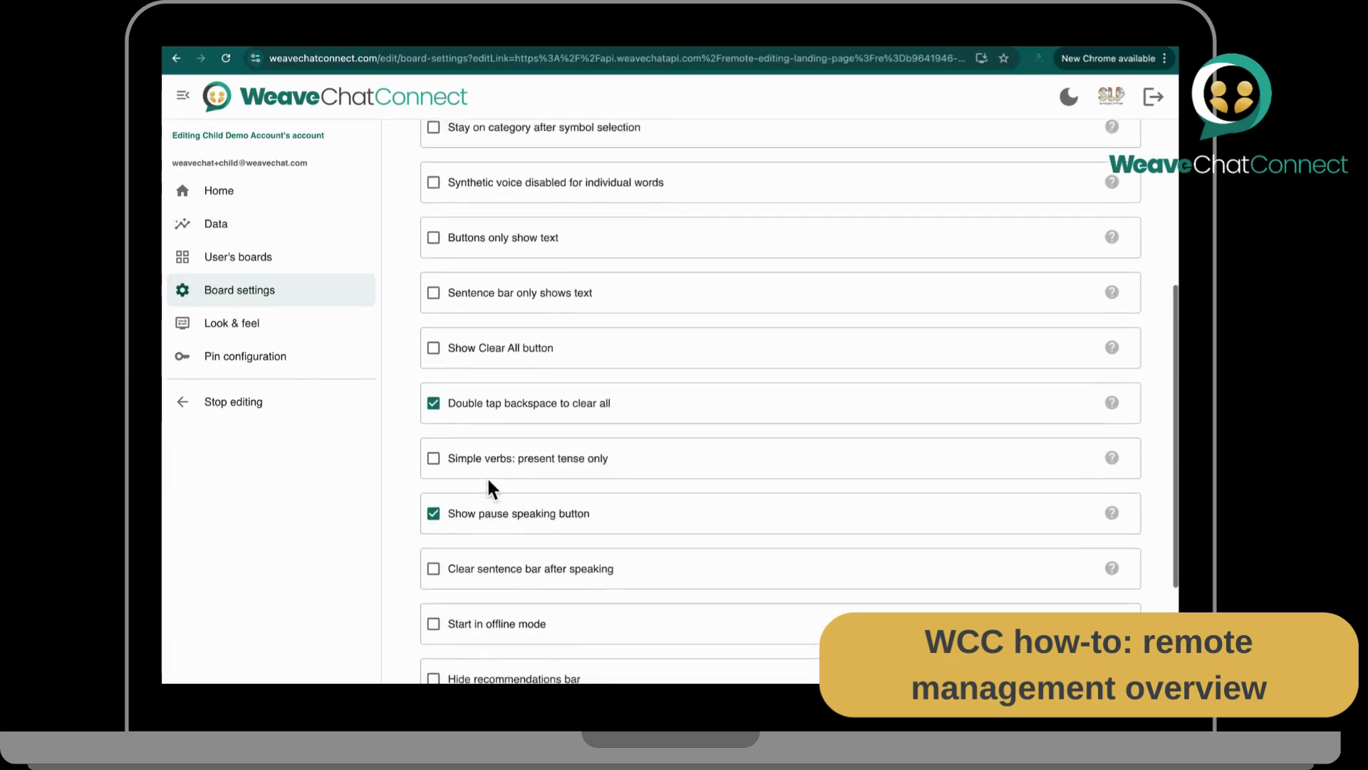
pyautogui.scroll(8, 497, 492)
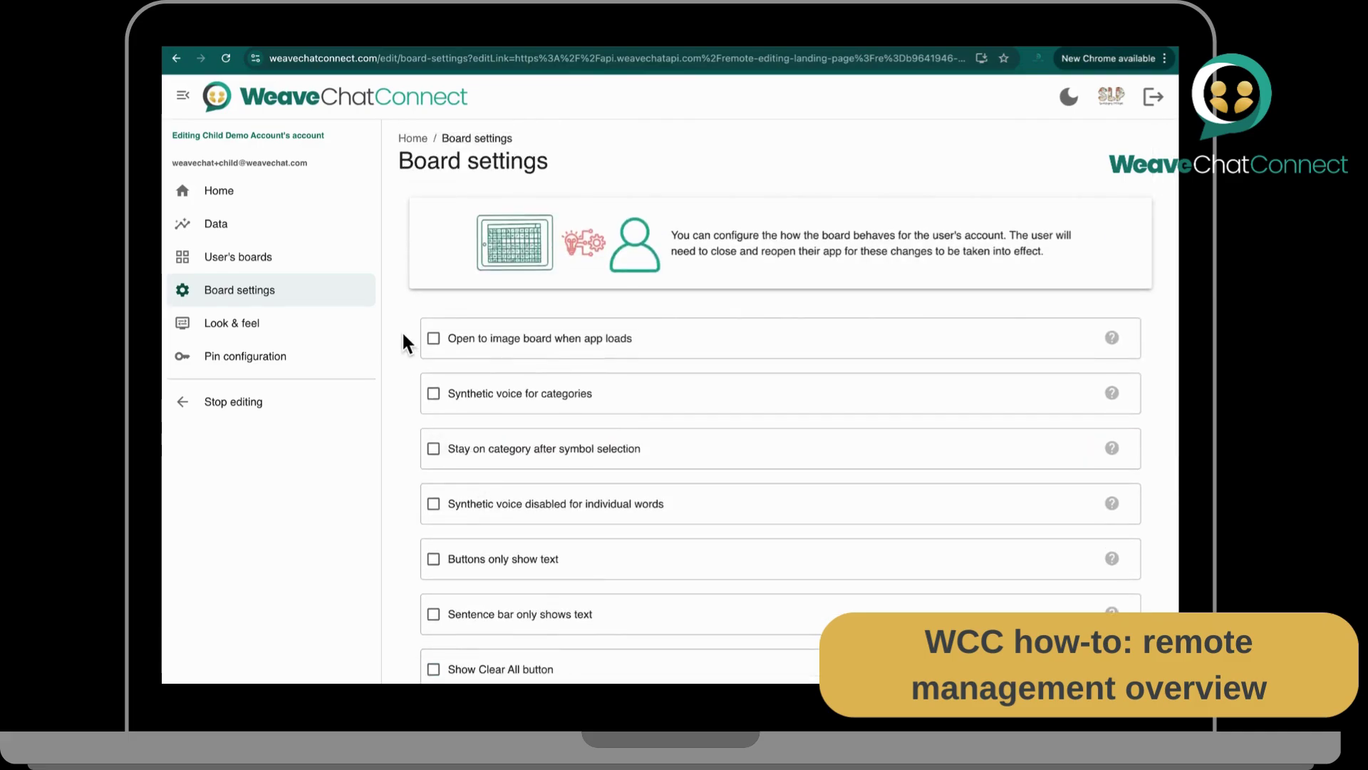
pyautogui.click(264, 327)
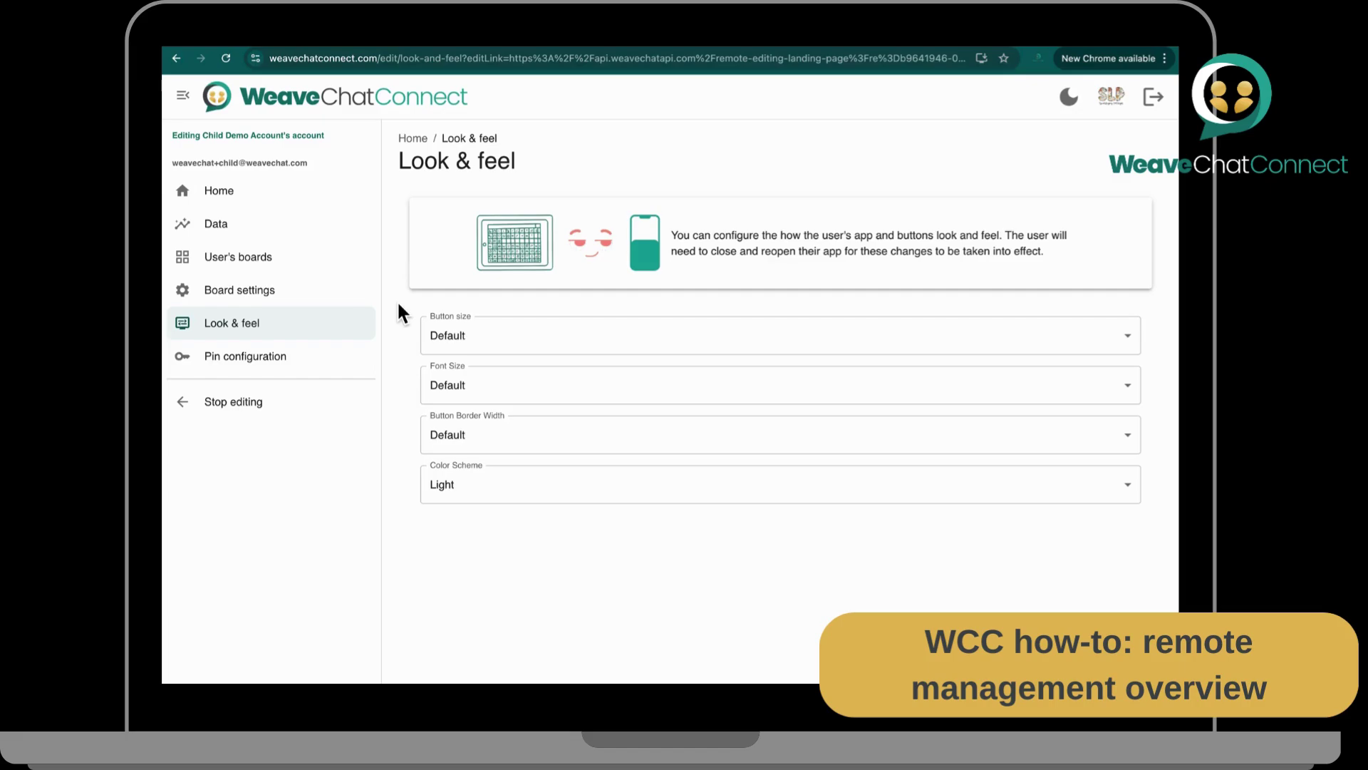
# Step: Try a PIN in Pin configuration, clear it so the PIN stays empty, then go Home
pyautogui.click(315, 365)
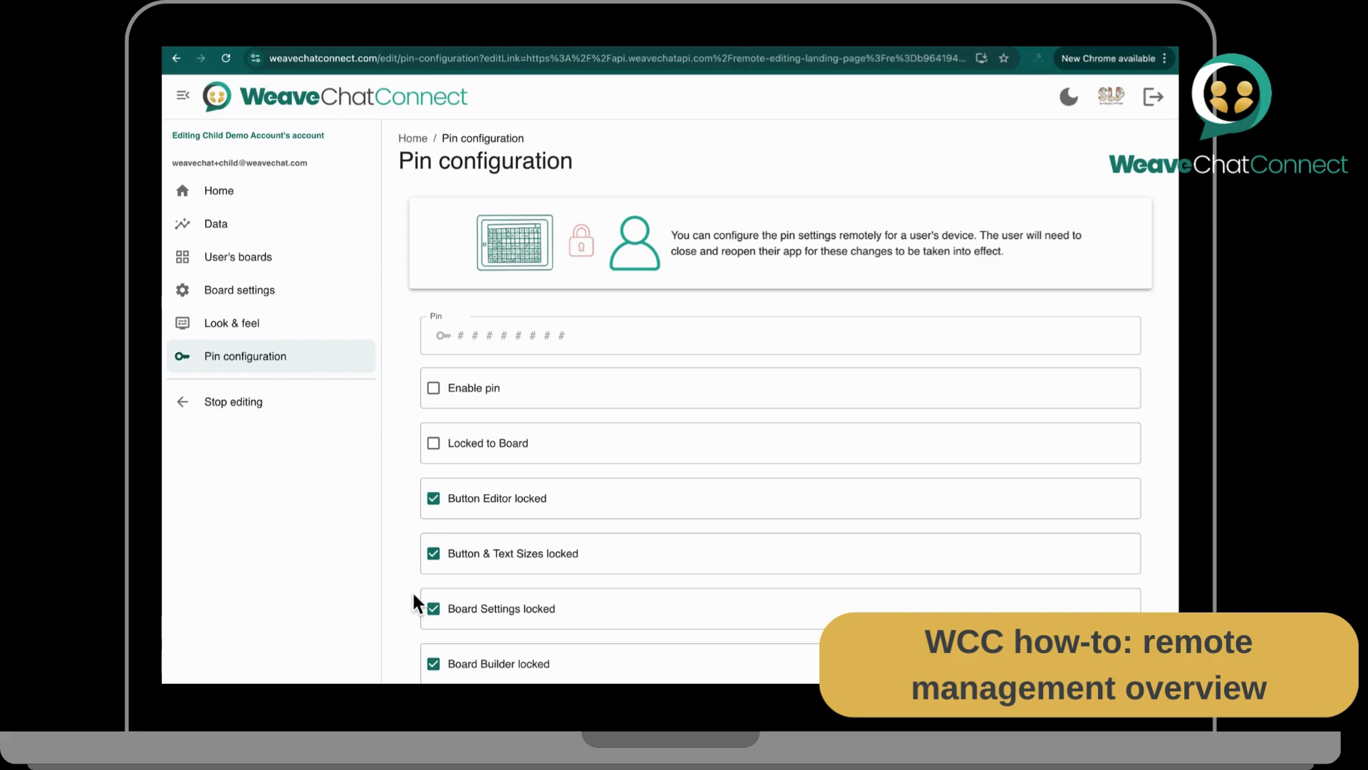
pyautogui.scroll(-3, 414, 595)
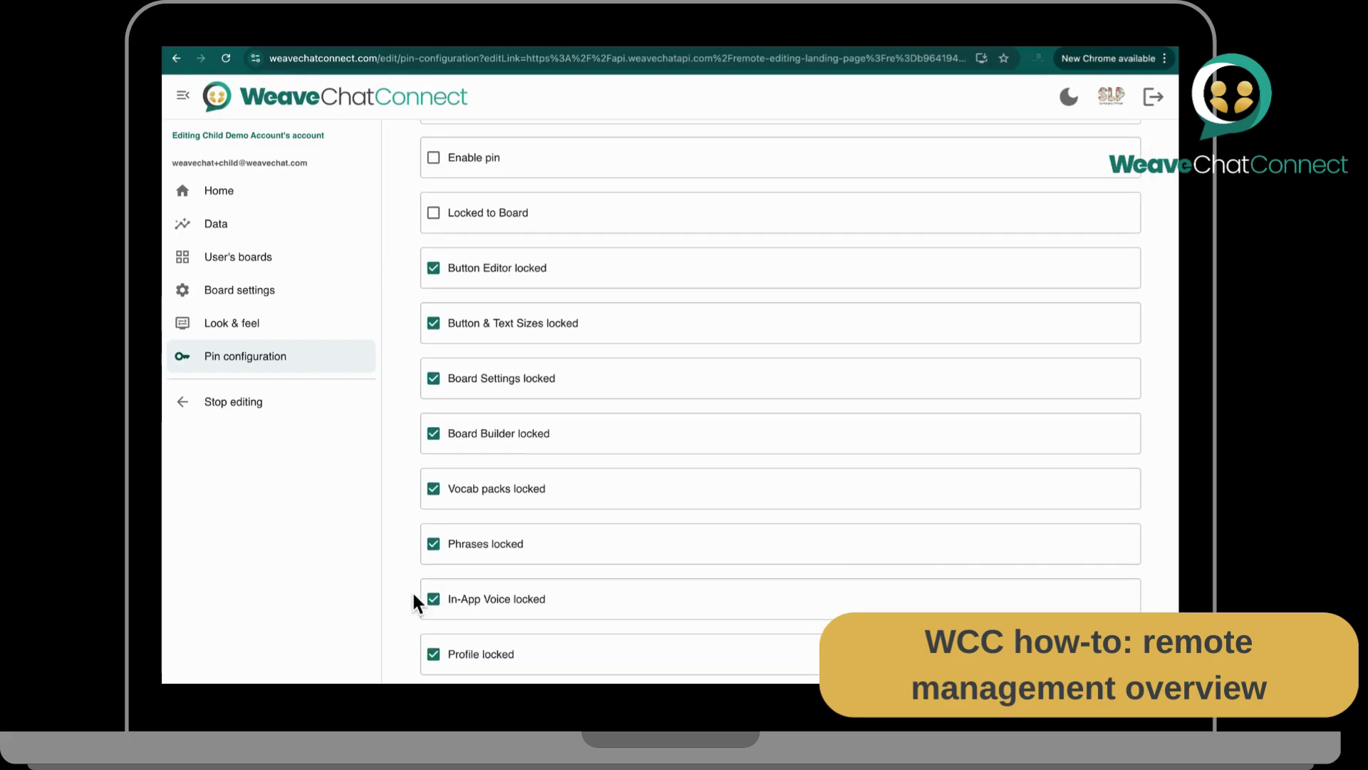
pyautogui.scroll(3, 413, 603)
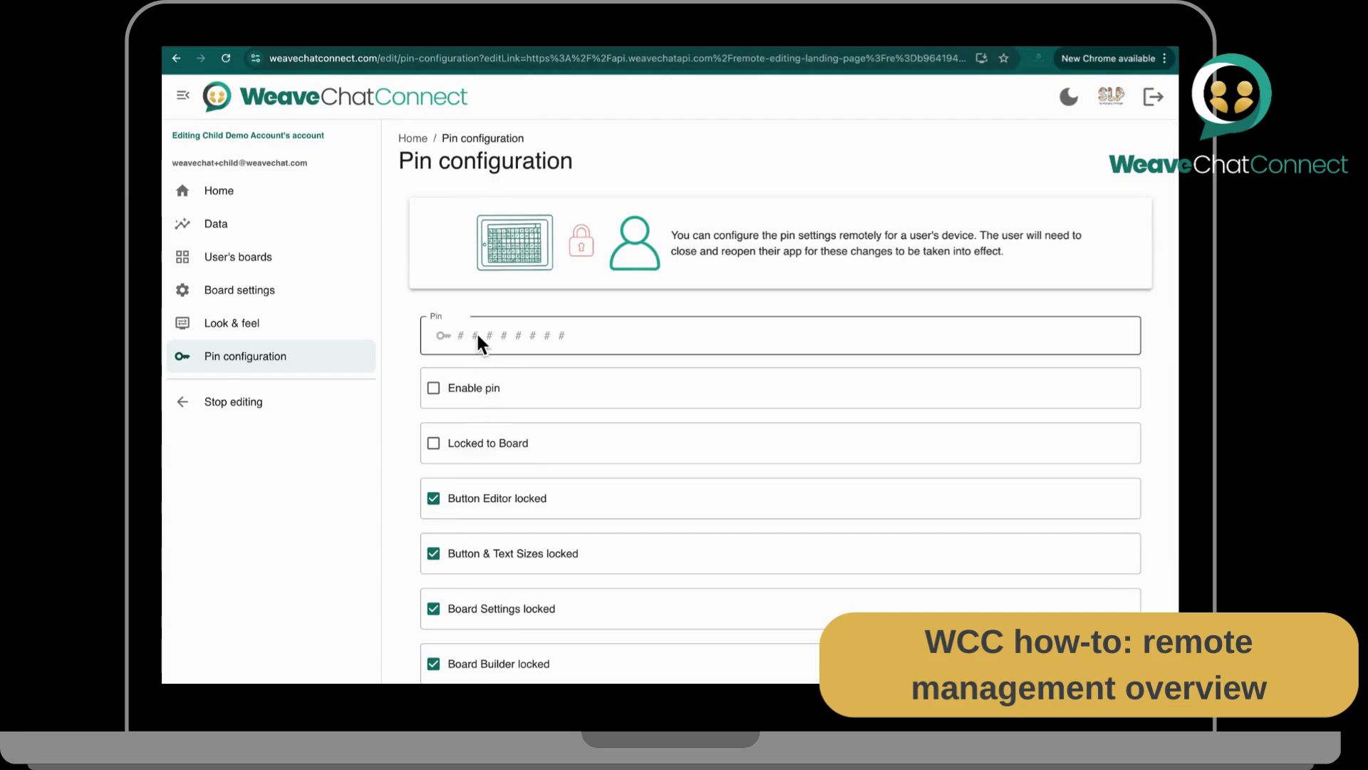
pyautogui.click(538, 335)
pyautogui.write('1234')
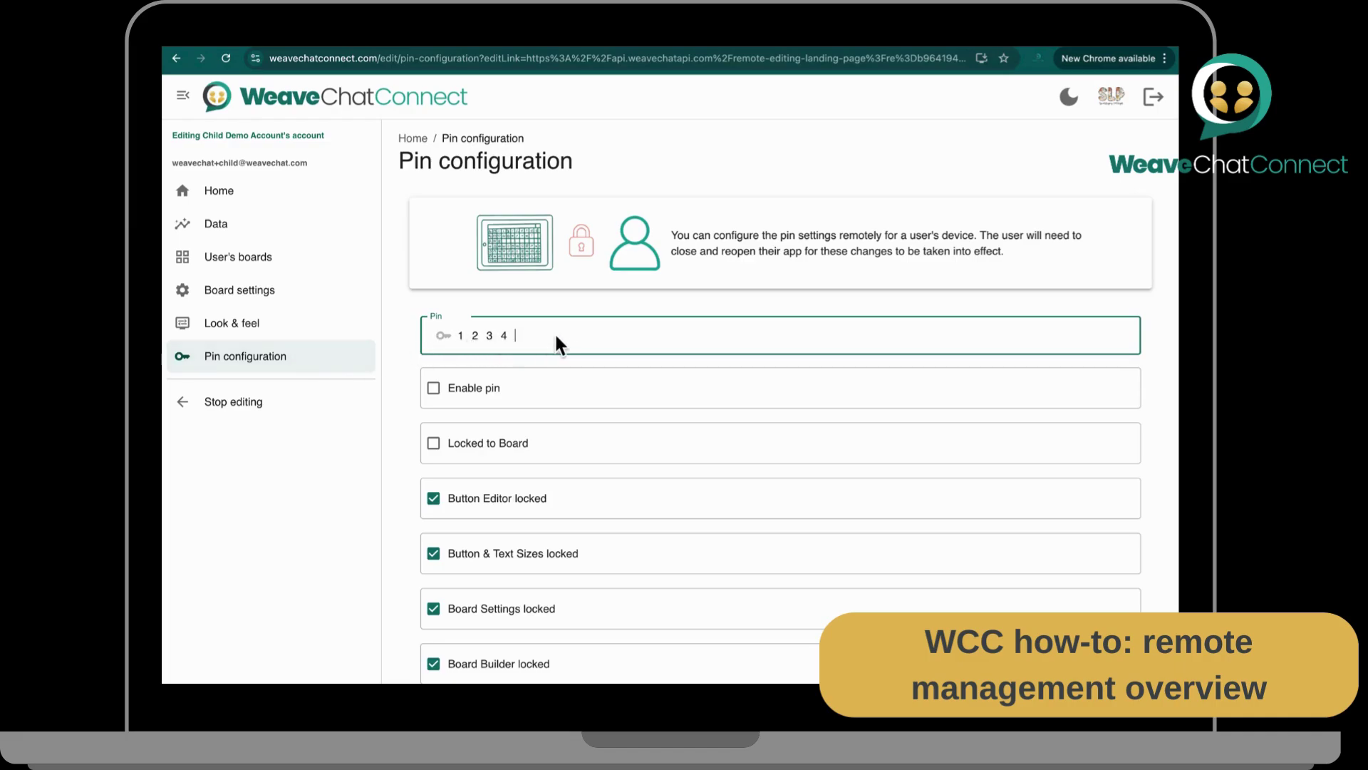
pyautogui.press('BackSpace')
pyautogui.press('BackSpace')
pyautogui.press('BackSpace')
pyautogui.press('BackSpace')
pyautogui.click(241, 191)
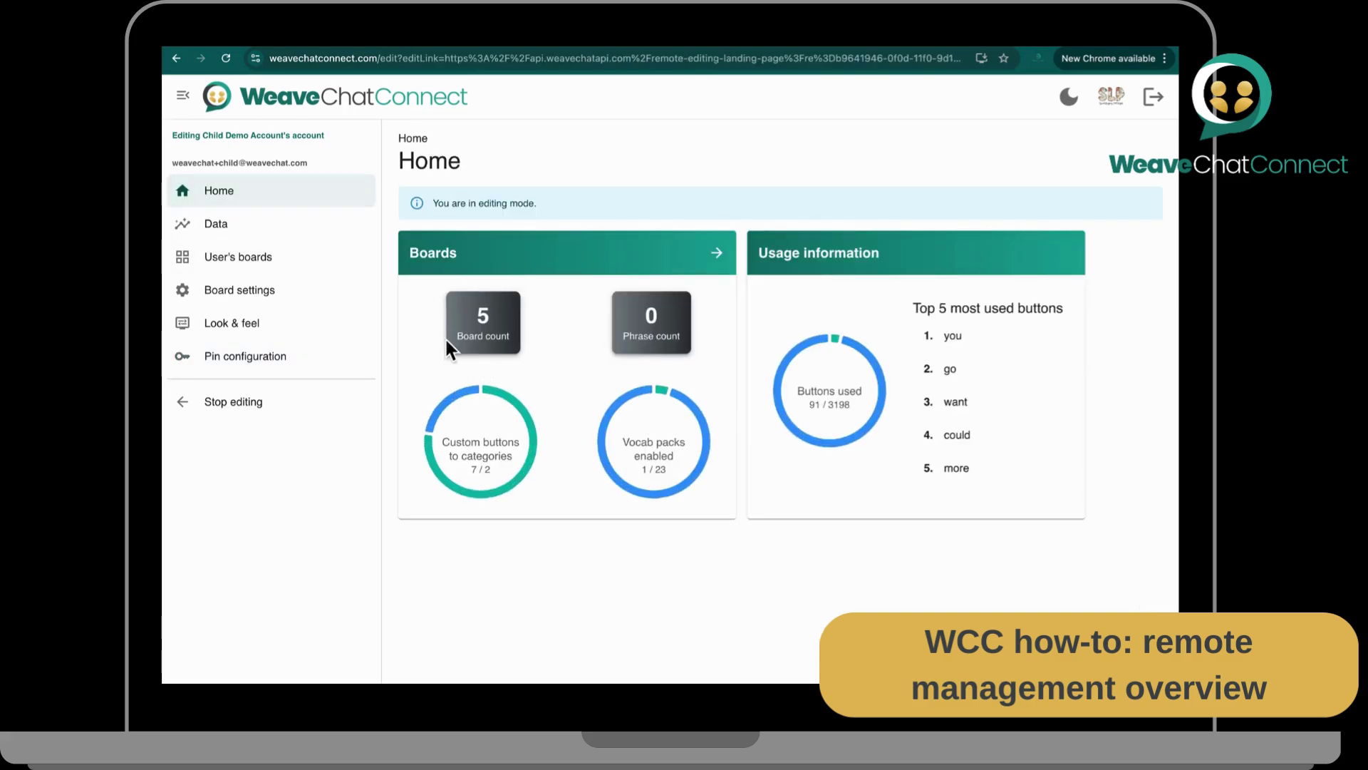